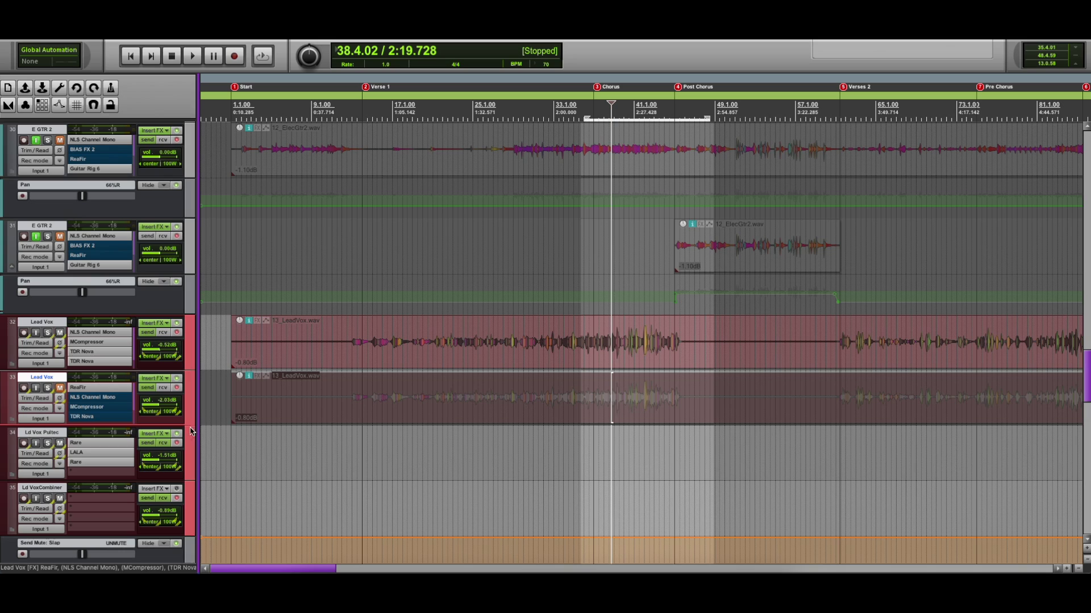
# Open ReaFir on the Lead Vox track, centre its window over the arrangement and show its Mode list
pyautogui.click(94, 393)
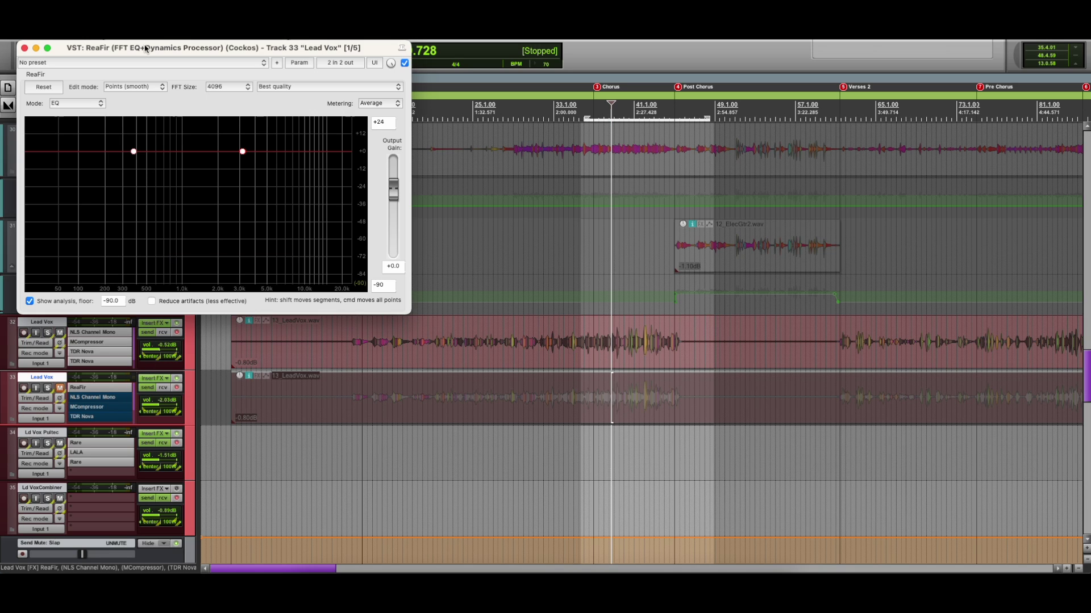
pyautogui.moveTo(145, 49); pyautogui.dragTo(437, 230)
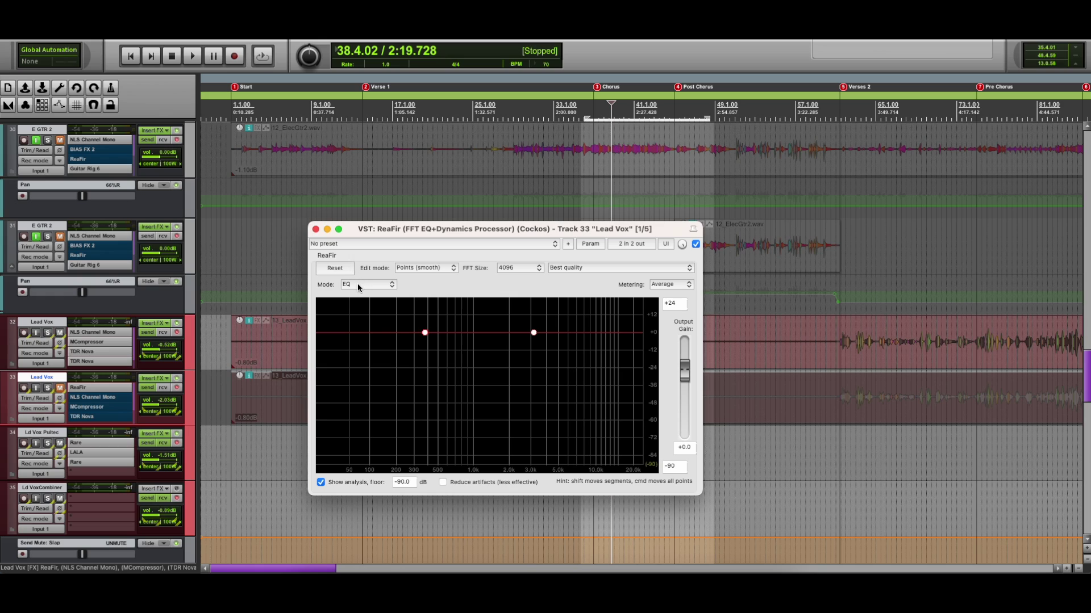
pyautogui.click(358, 286)
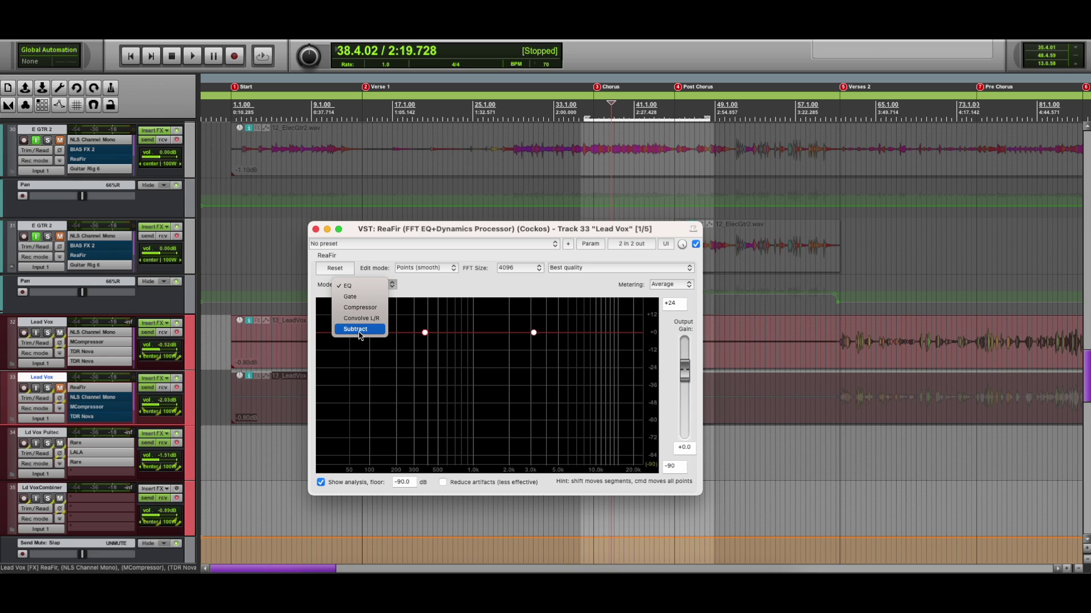
pyautogui.click(425, 289)
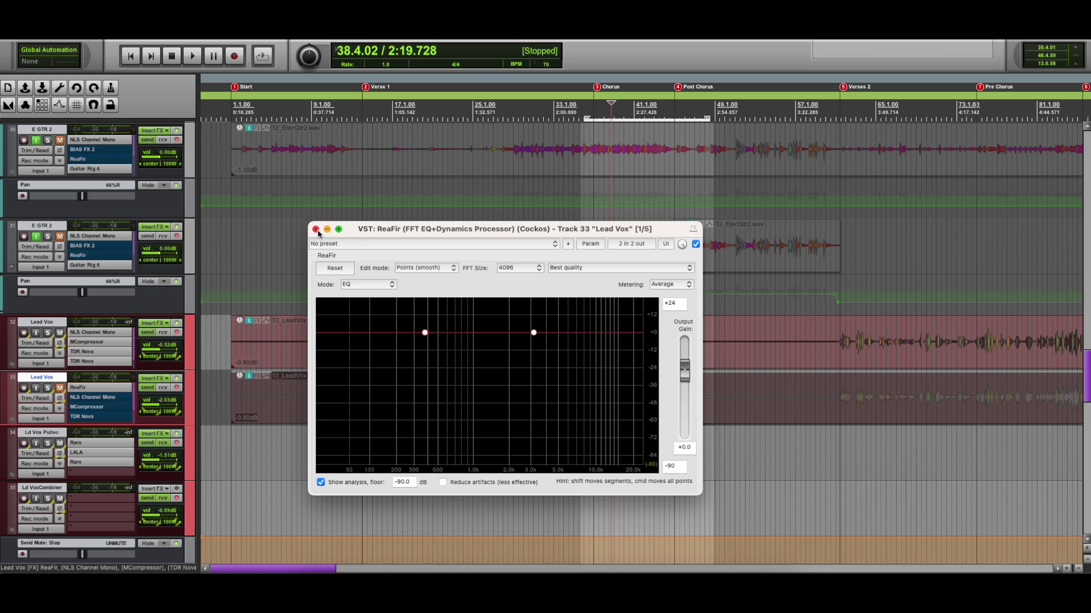
pyautogui.click(360, 285)
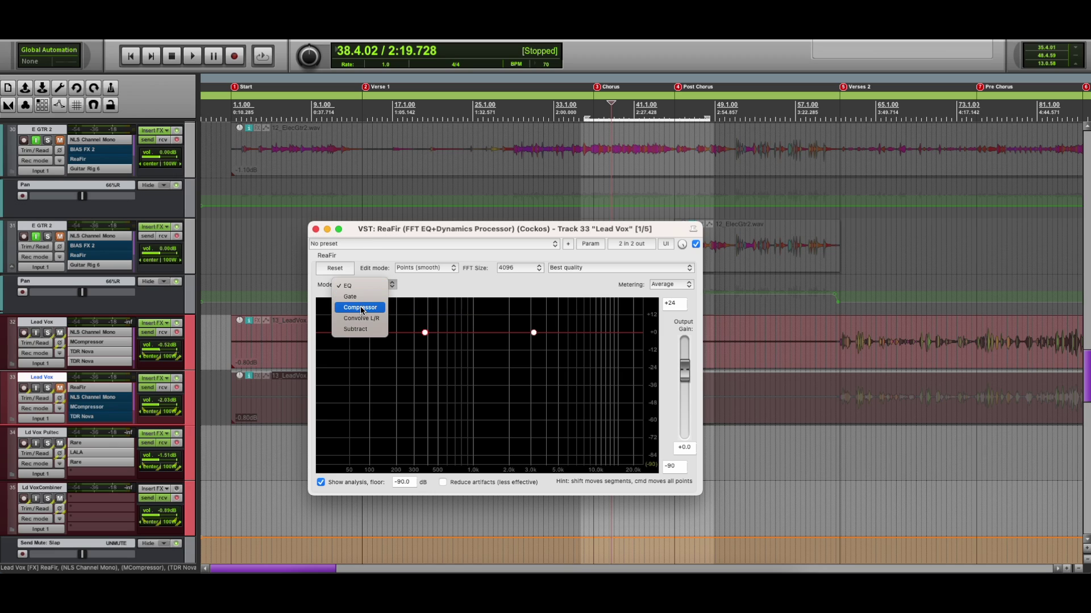
# Switch ReaFir to Compressor mode at a 1.00:1 ratio and nudge its window
pyautogui.click(361, 308)
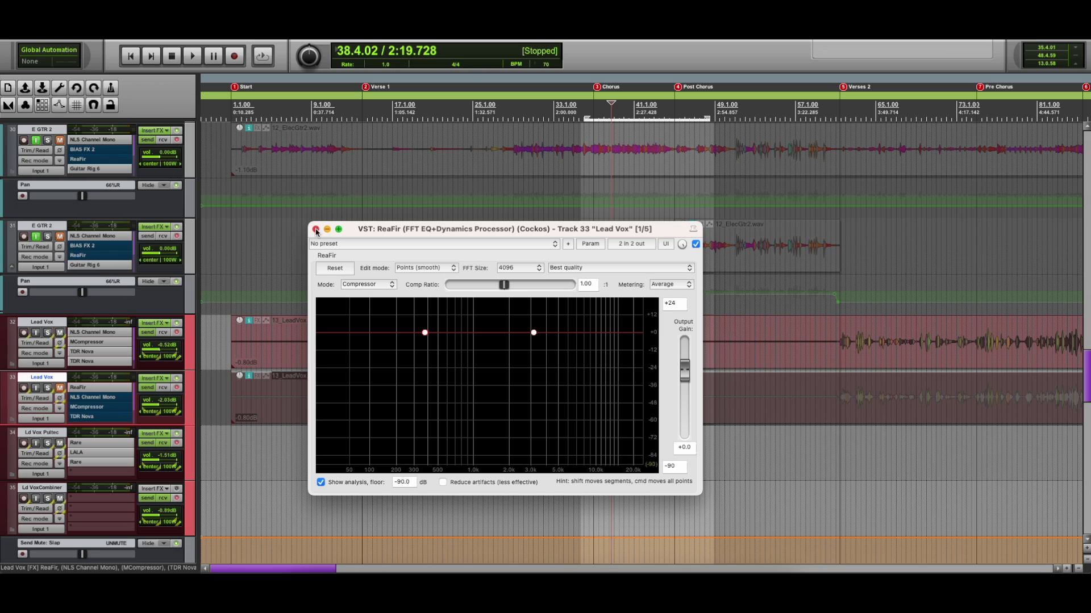
pyautogui.moveTo(435, 233); pyautogui.dragTo(430, 214)
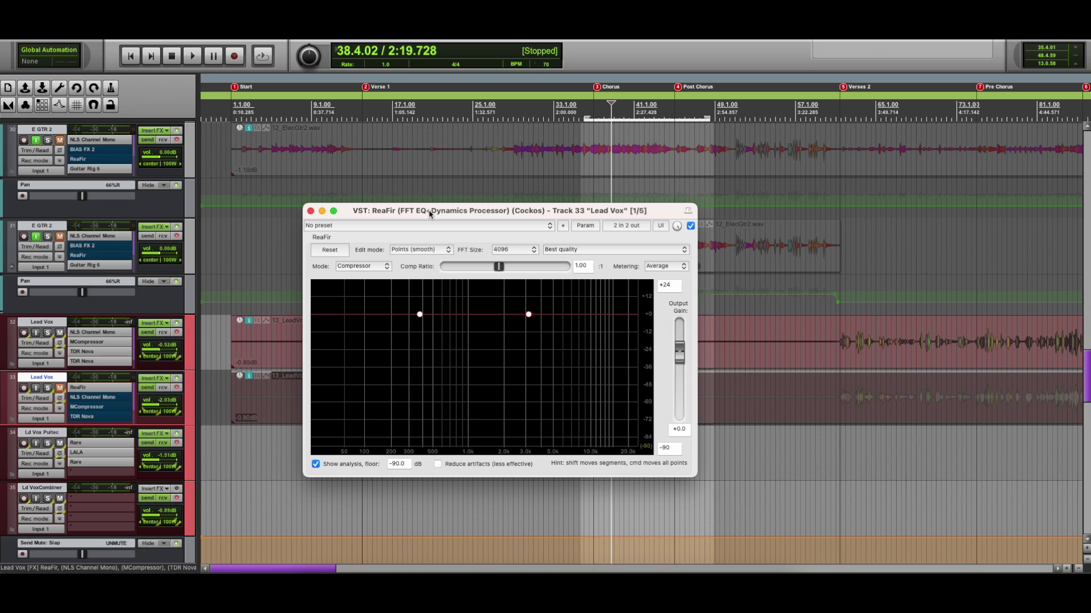
# Add and delete a test curve point, drag the flat line to a new threshold, and close ReaFir
pyautogui.click(438, 323)
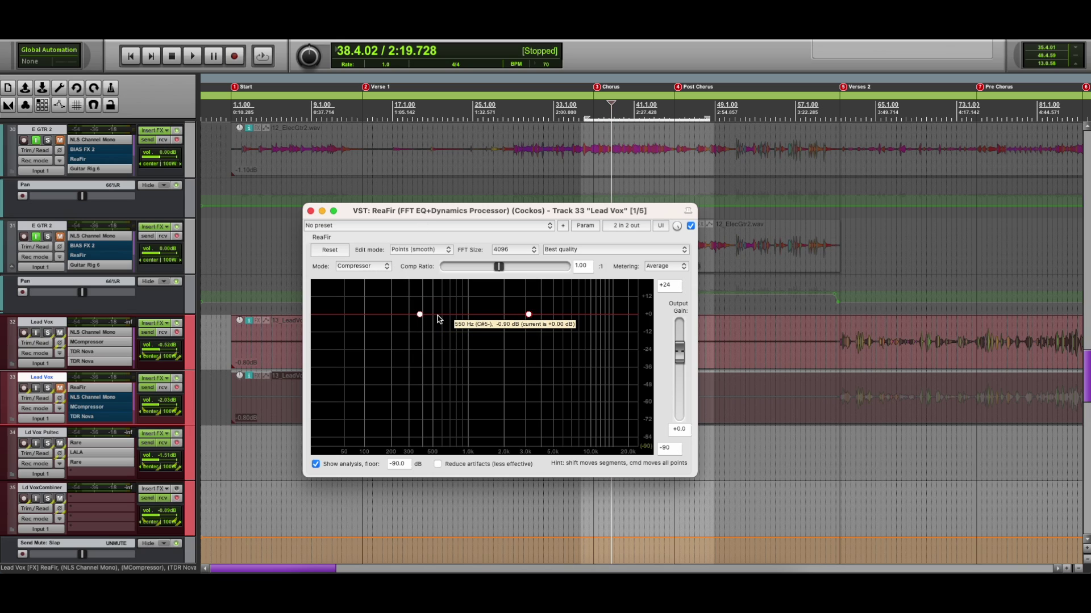
pyautogui.moveTo(438, 323); pyautogui.dragTo(438, 316)
pyautogui.rightClick(438, 316)
pyautogui.moveTo(445, 318)
pyautogui.mouseDown()
pyautogui.moveTo(446, 382)
pyautogui.moveTo(444, 306)
pyautogui.mouseUp()
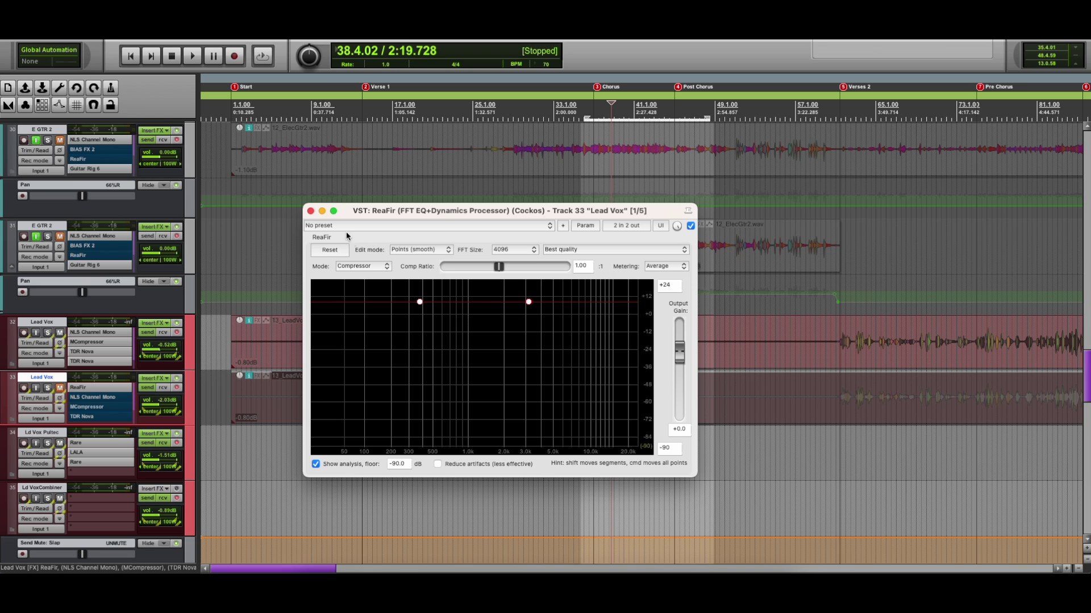
pyautogui.click(310, 211)
# Move the loop start back to just before the Chorus marker and select the first Lead Vox item
pyautogui.scroll(-2, 525, 359)
pyautogui.scroll(-4, 524, 359)
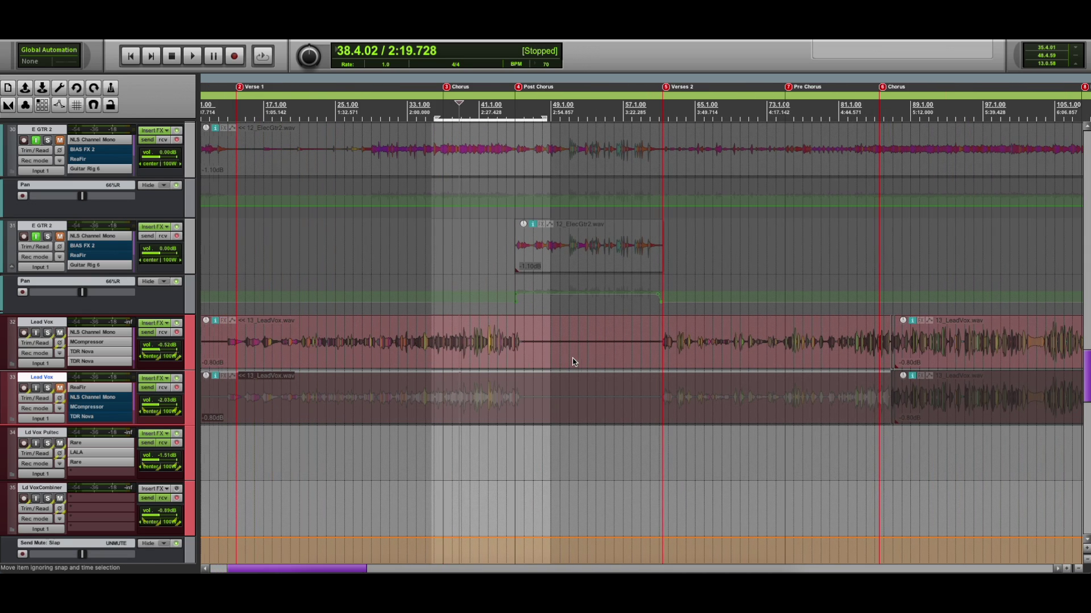
pyautogui.hscroll(5, 571, 361)
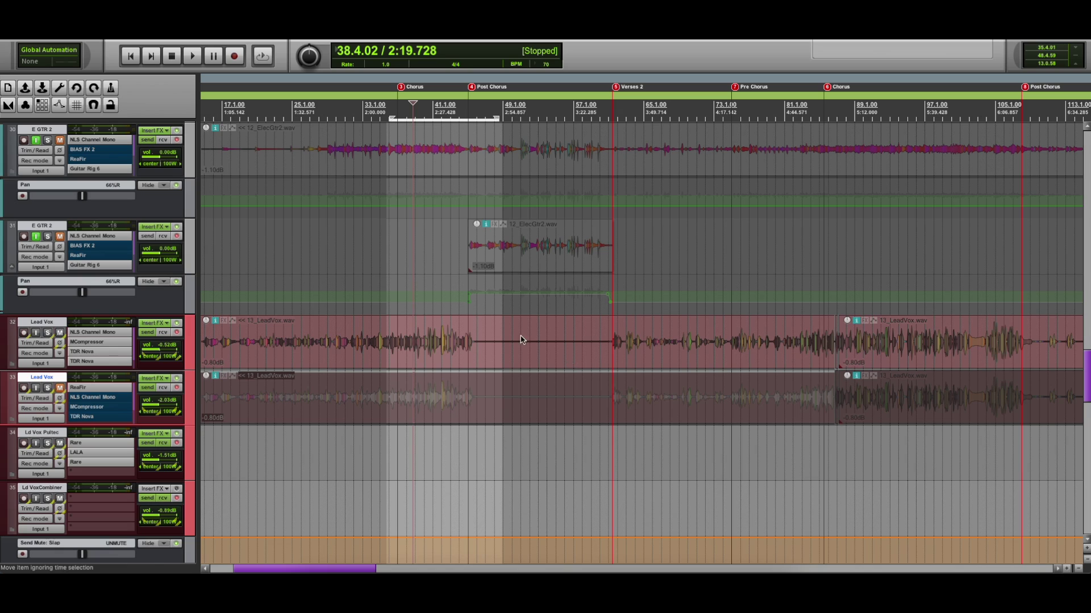
pyautogui.moveTo(389, 117); pyautogui.dragTo(387, 117)
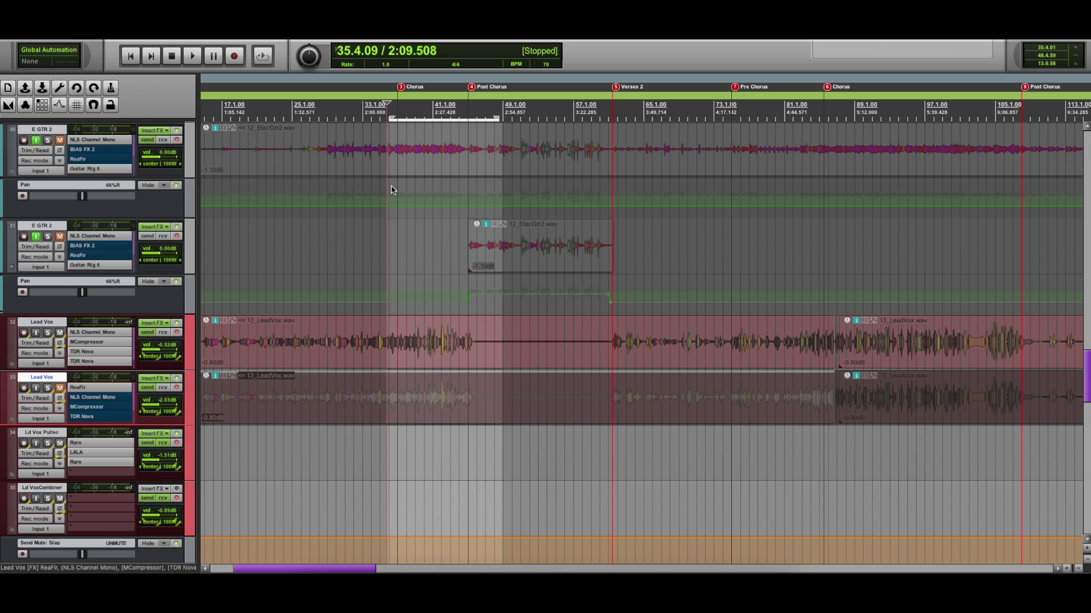
pyautogui.scroll(5, 432, 304)
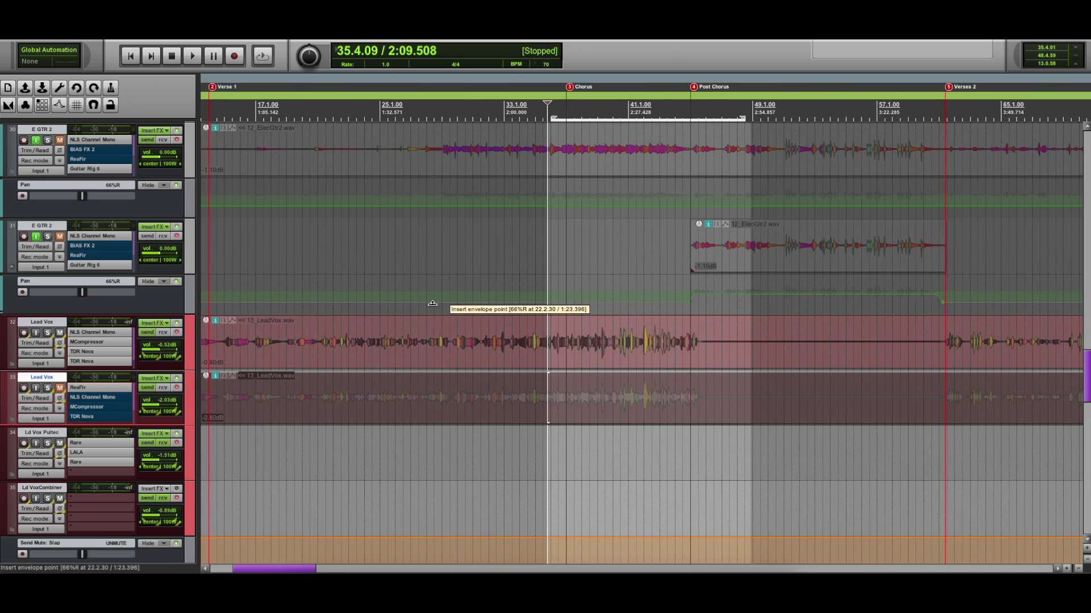
pyautogui.hscroll(-2, 432, 304)
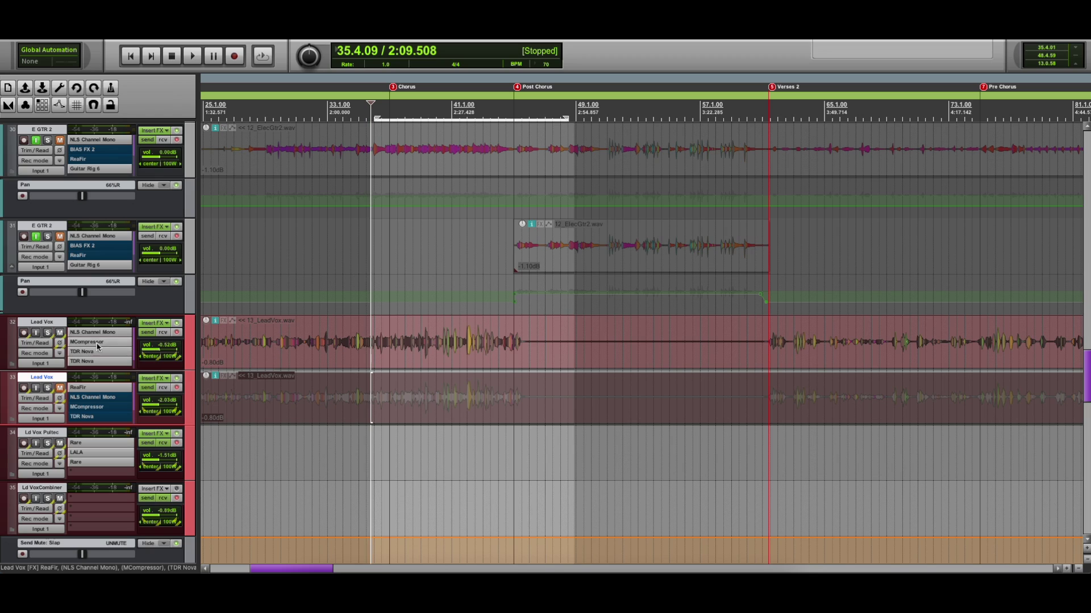
pyautogui.click(372, 348)
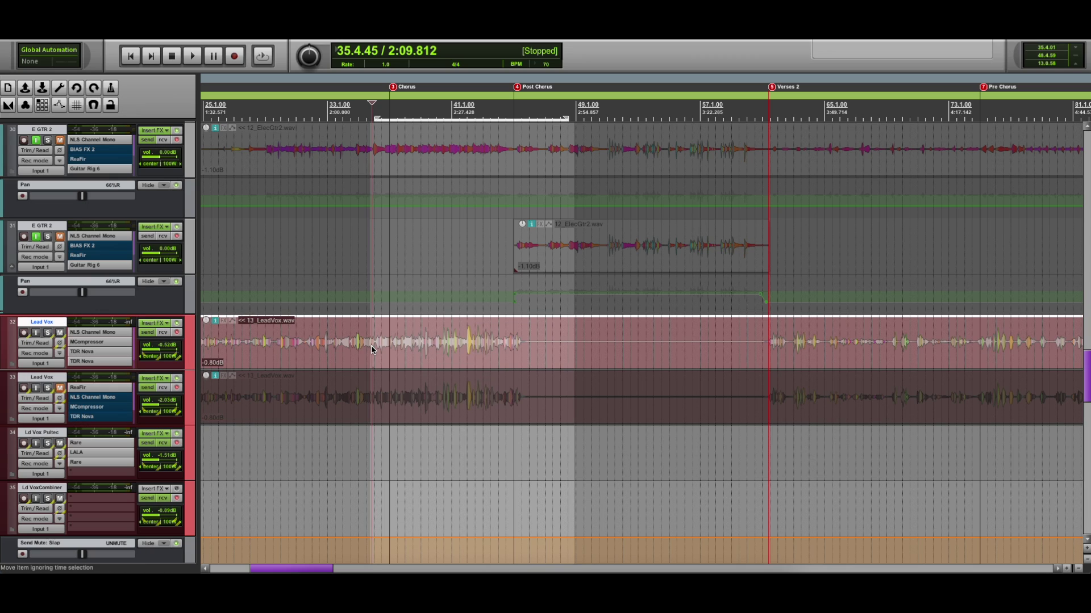
pyautogui.press('space')
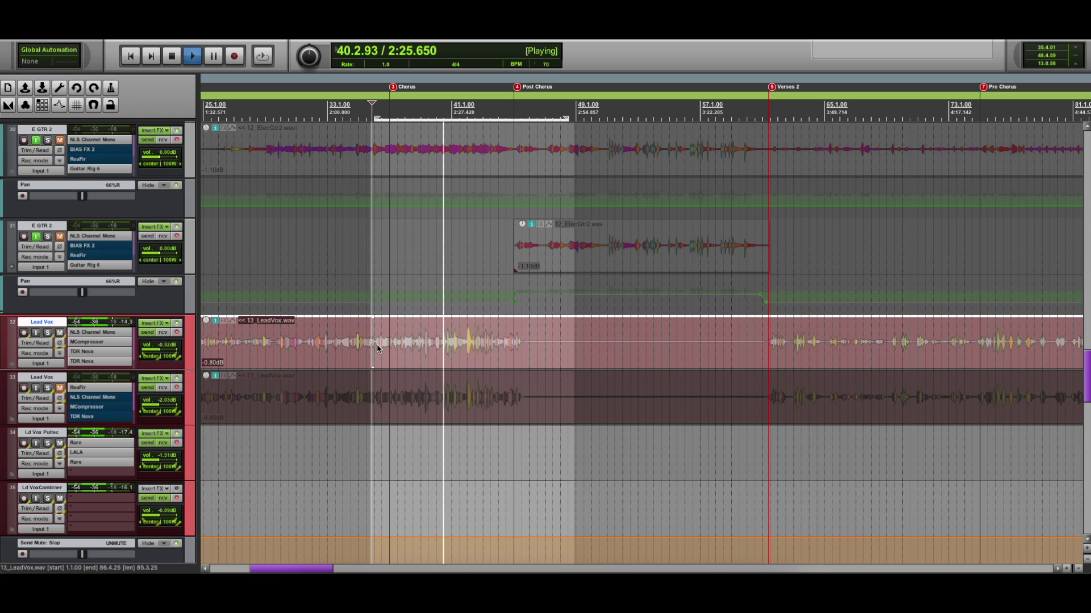
pyautogui.press('space')
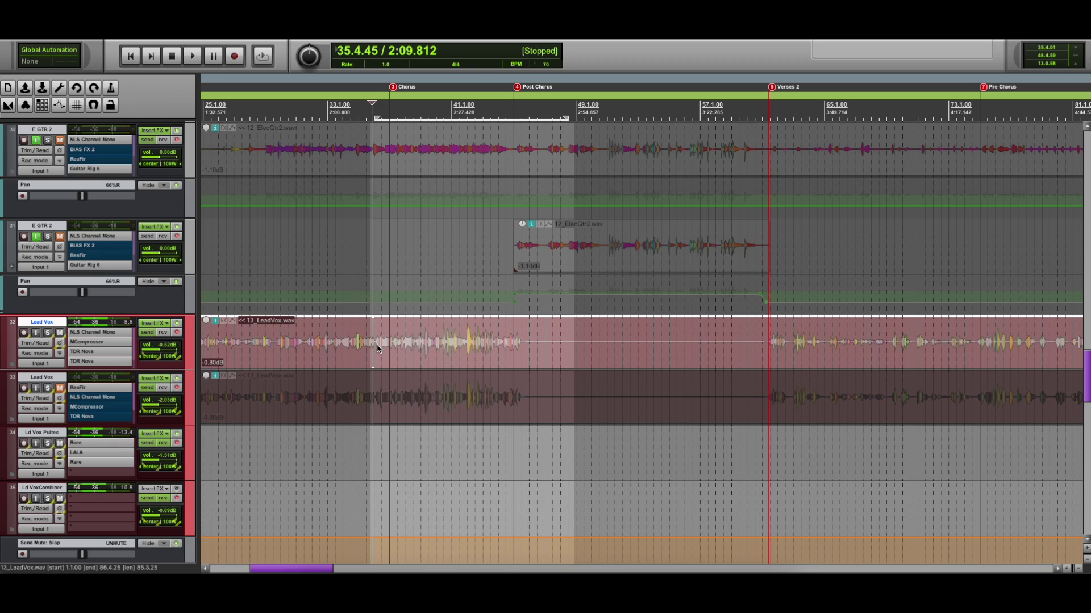
# Mute the first Lead Vox track, unmute track 33 with ReaFir, and select its item
pyautogui.click(60, 332)
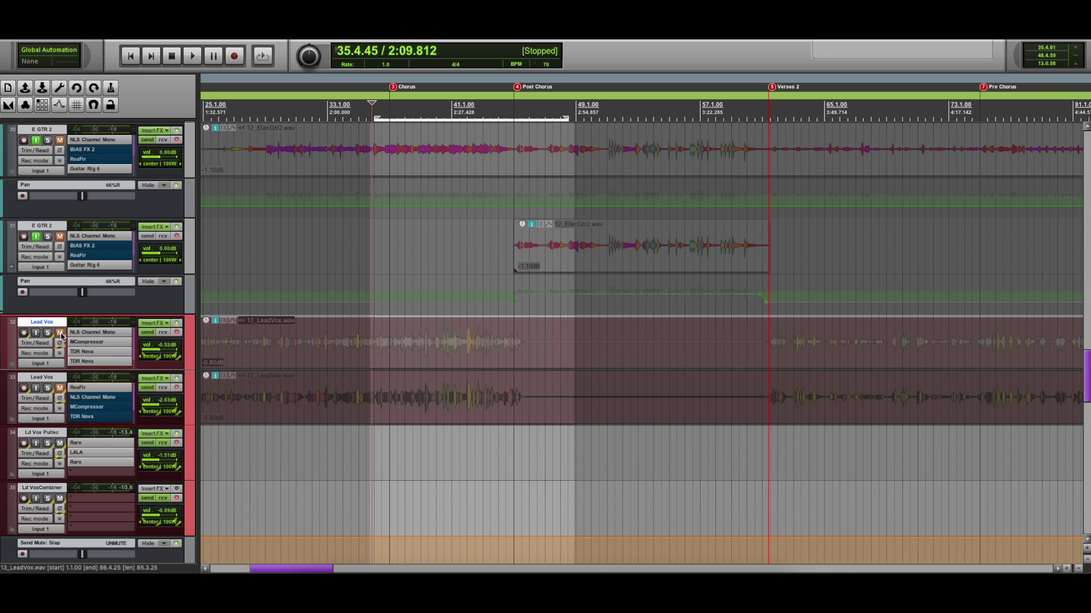
pyautogui.click(60, 390)
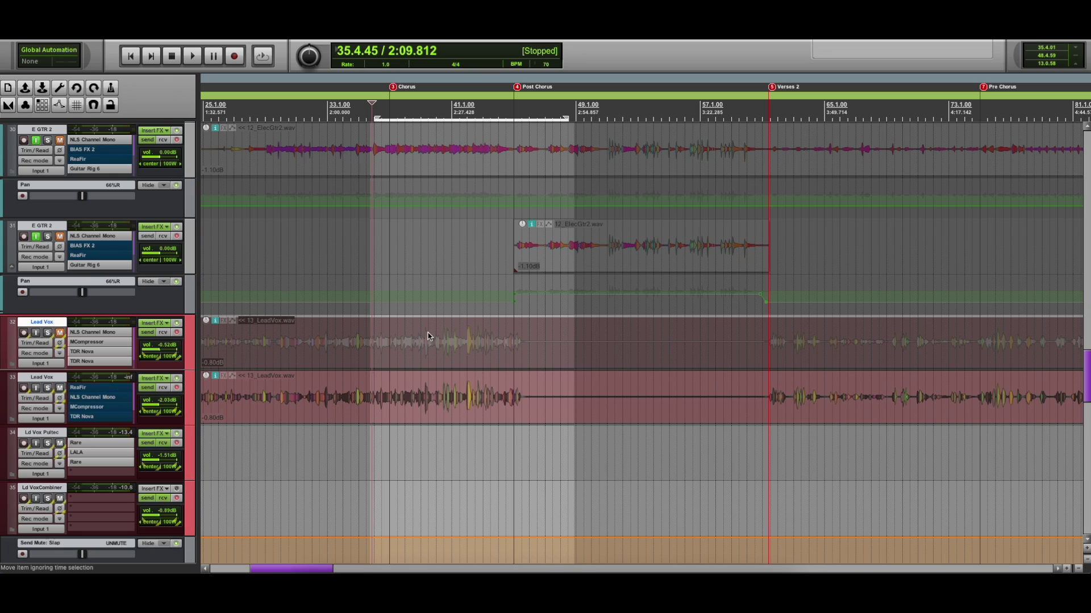
pyautogui.click(372, 397)
# Play and stop the ReaFir-processed vocal, then reopen ReaFir on track 33
pyautogui.scroll(3, 372, 398)
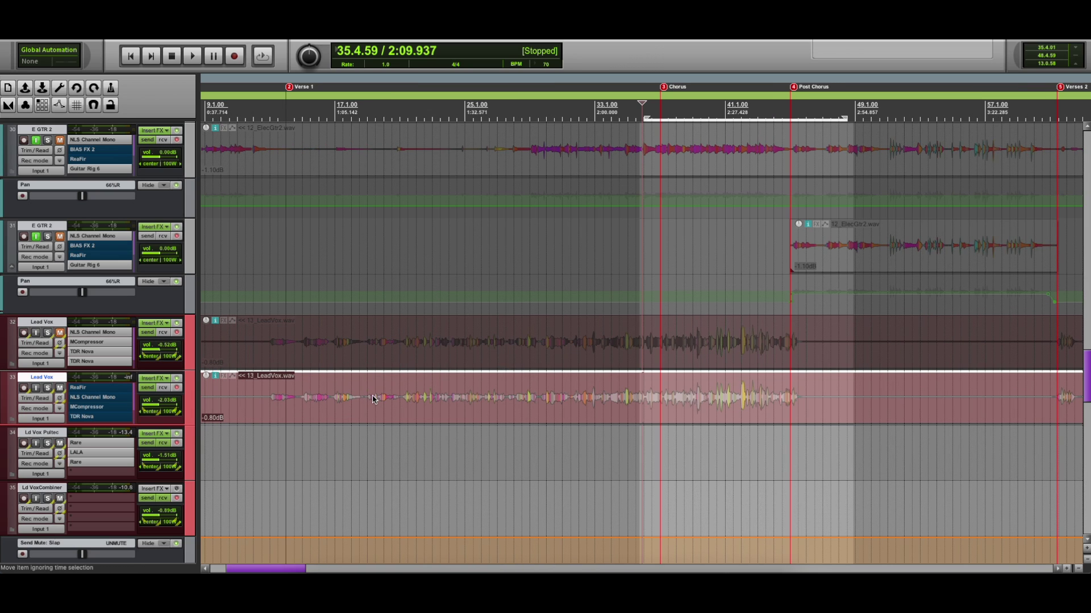
pyautogui.hscroll(3, 373, 399)
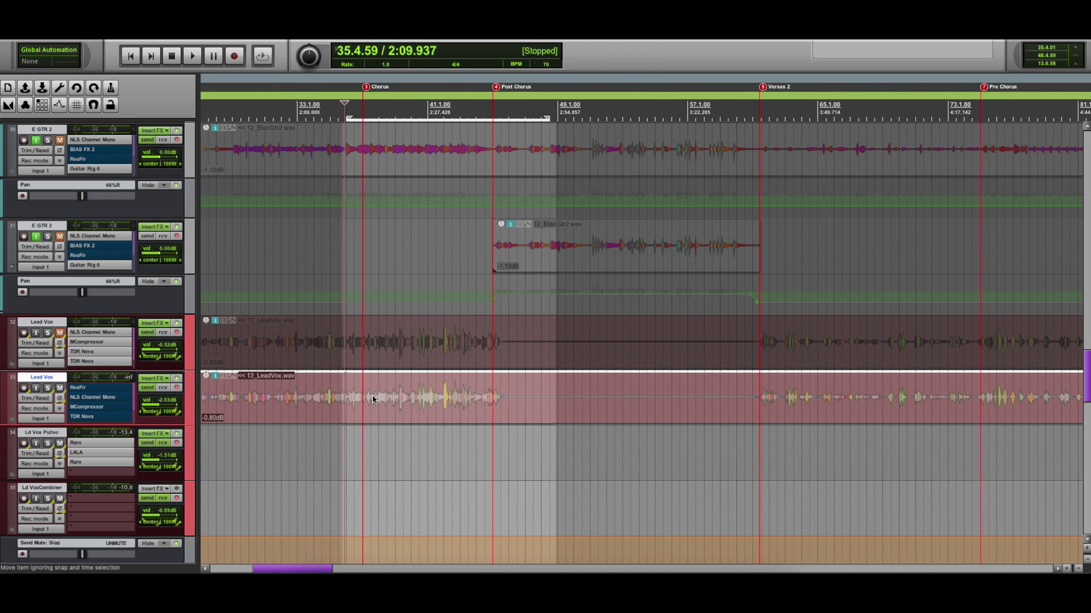
pyautogui.hscroll(1, 370, 395)
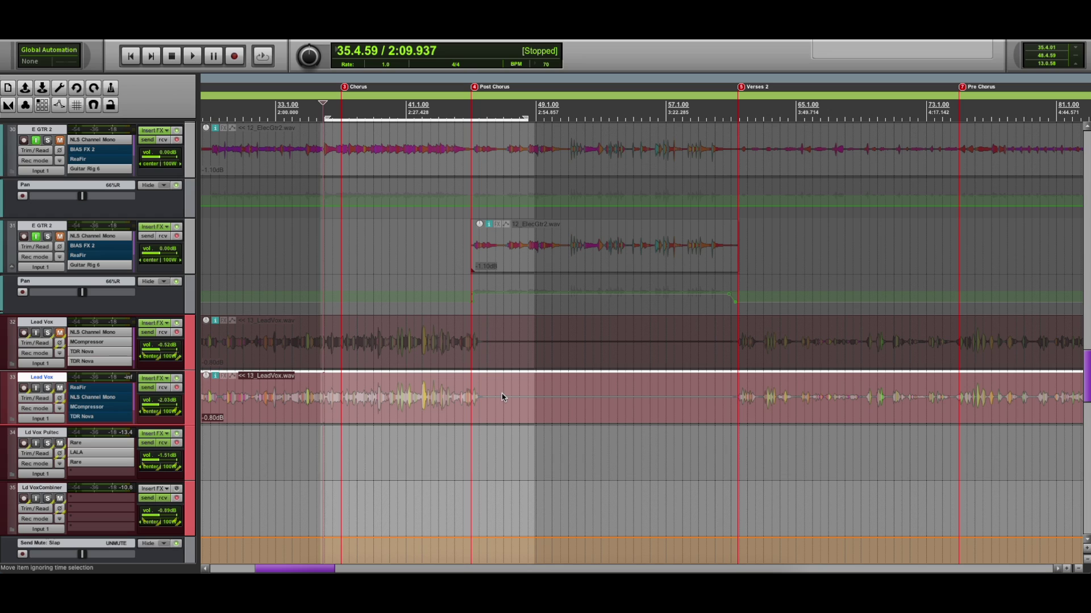
pyautogui.press('space')
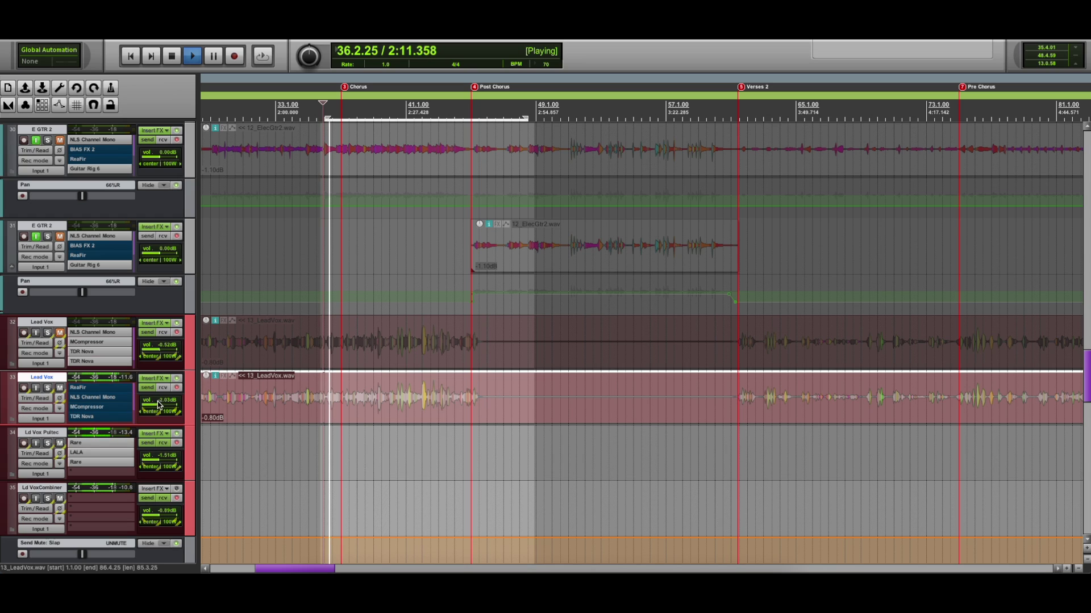
pyautogui.moveTo(169, 404)
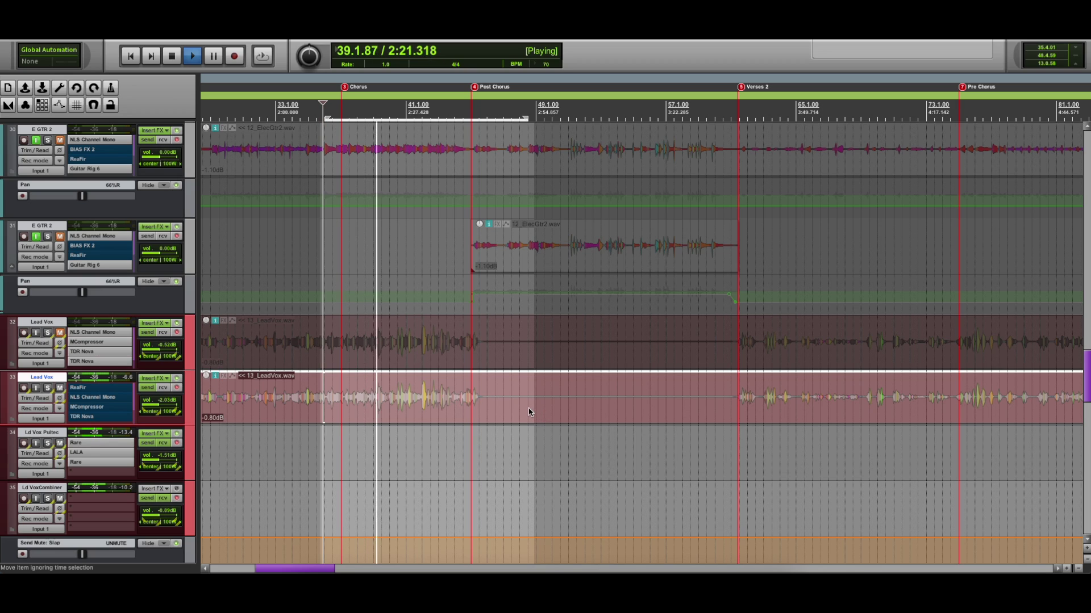
pyautogui.press('space')
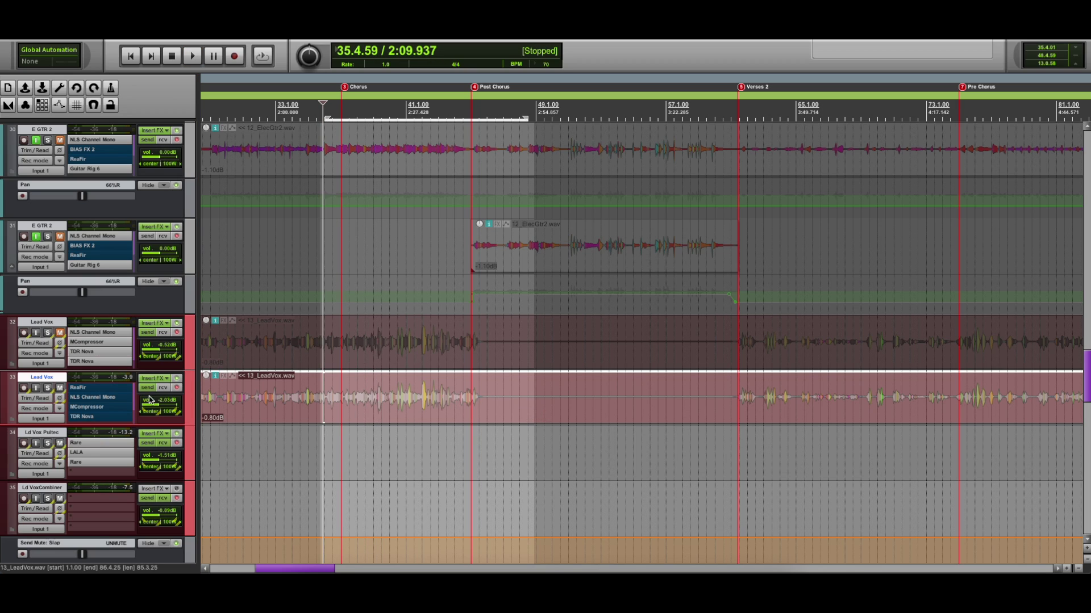
pyautogui.click(97, 390)
# Move the ReaFir window to the right and play the Lead Vox to watch the live spectrum, then stop
pyautogui.moveTo(438, 231); pyautogui.dragTo(617, 200)
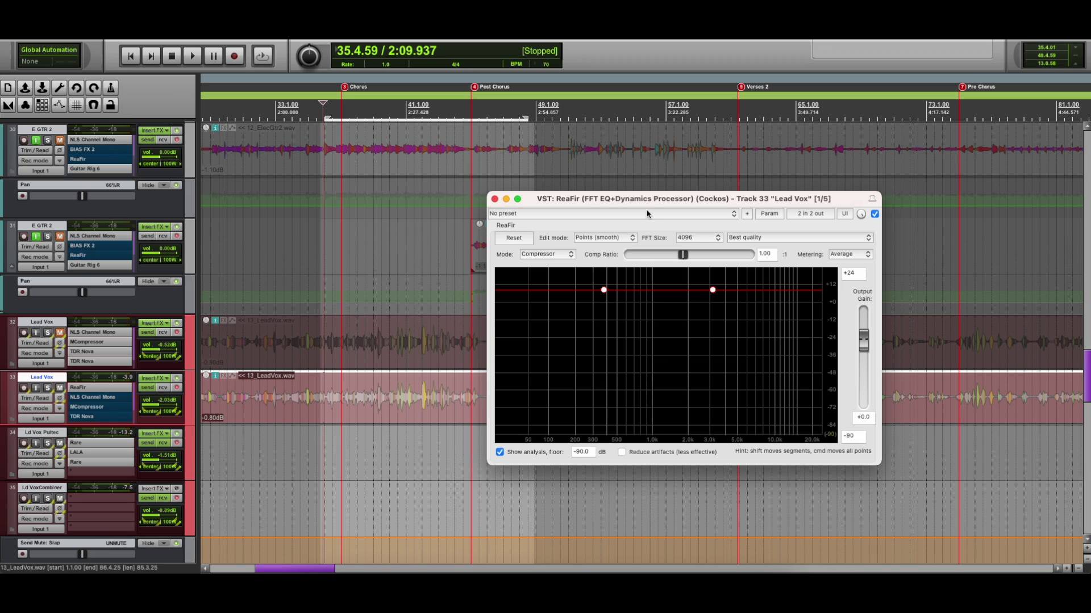
pyautogui.moveTo(651, 202); pyautogui.dragTo(687, 217)
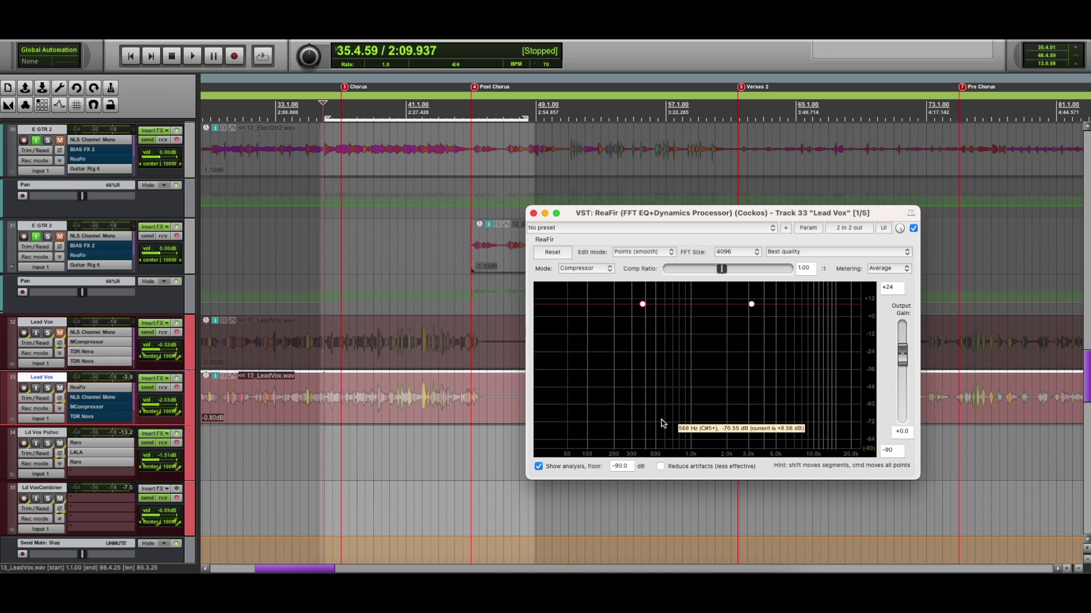
pyautogui.moveTo(694, 215); pyautogui.dragTo(693, 209)
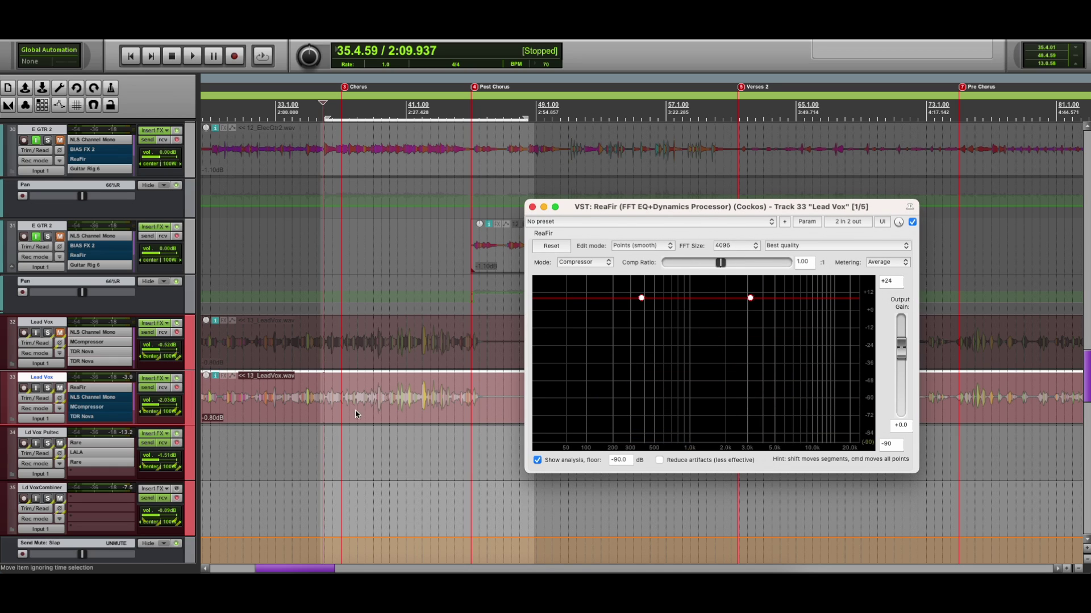
pyautogui.click(324, 410)
pyautogui.press('space')
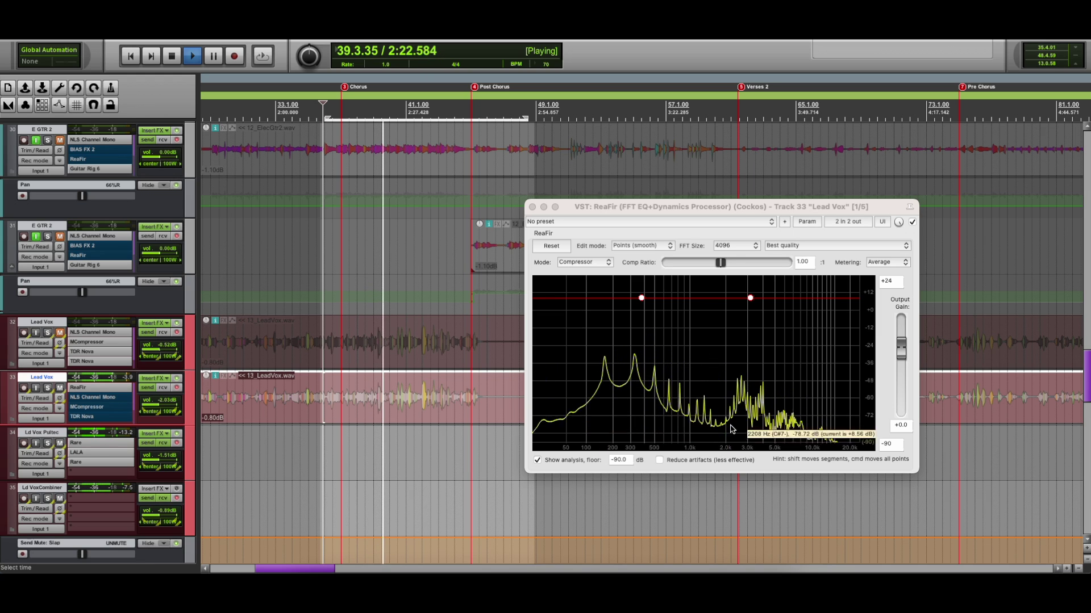
pyautogui.press('space')
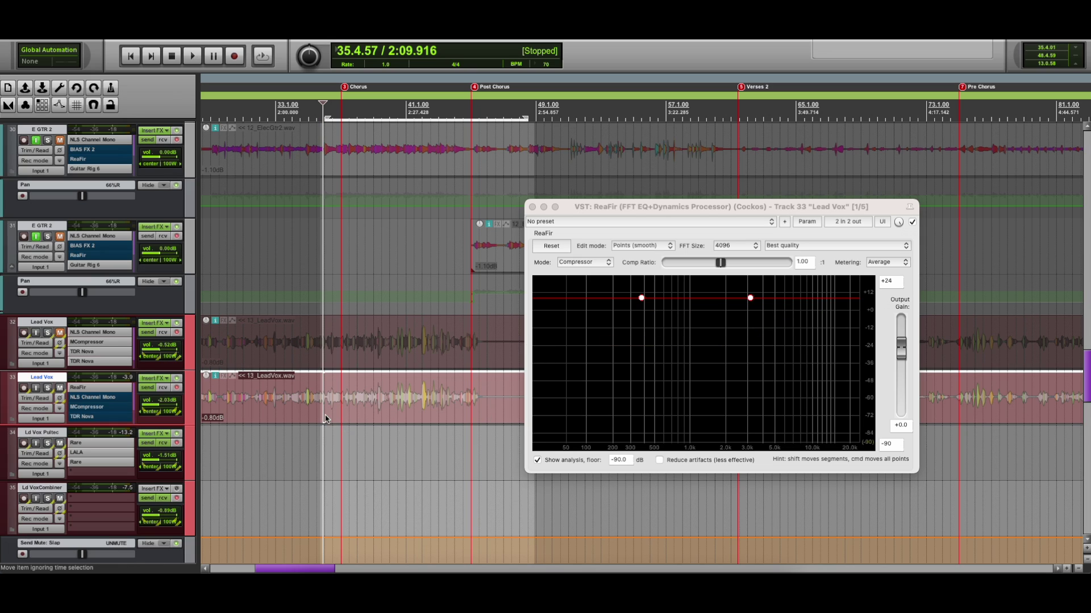
# During playback, drag both threshold points down to about -45 dB, then stop
pyautogui.press('space')
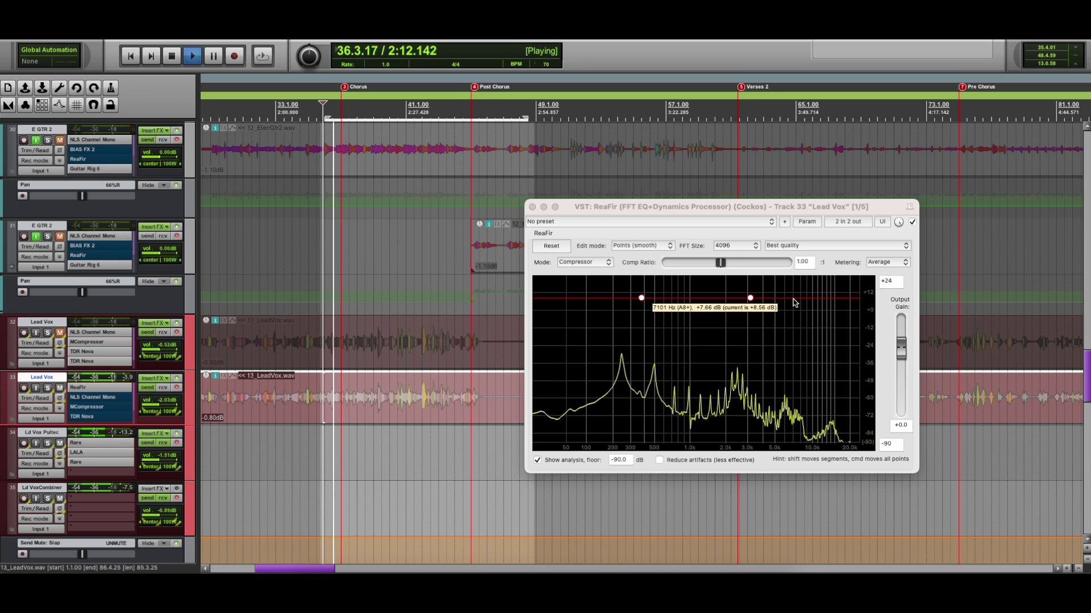
pyautogui.moveTo(750, 298); pyautogui.dragTo(865, 380)
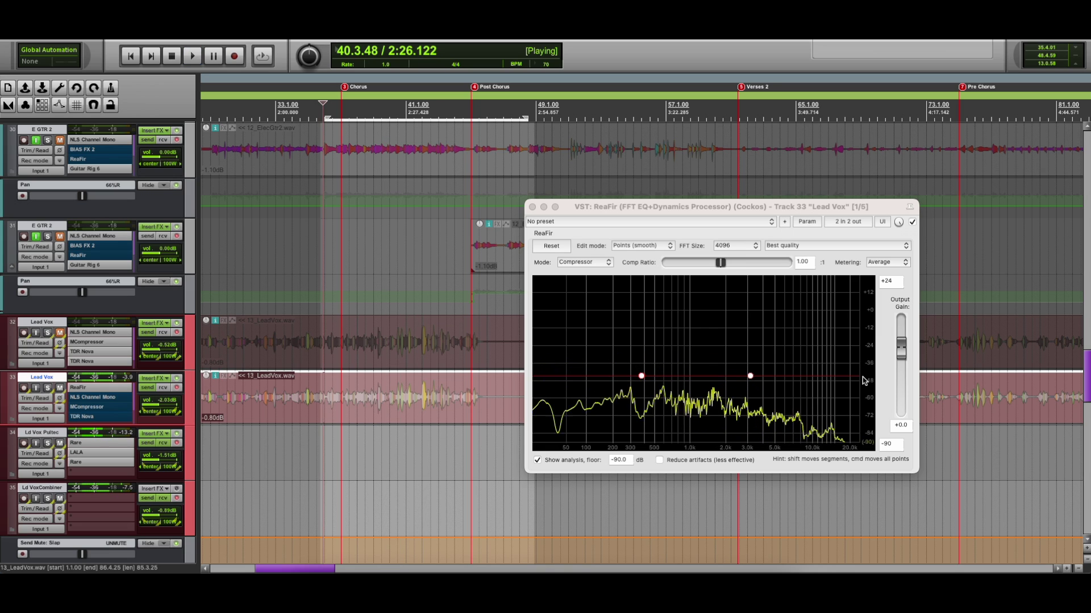
pyautogui.press('space')
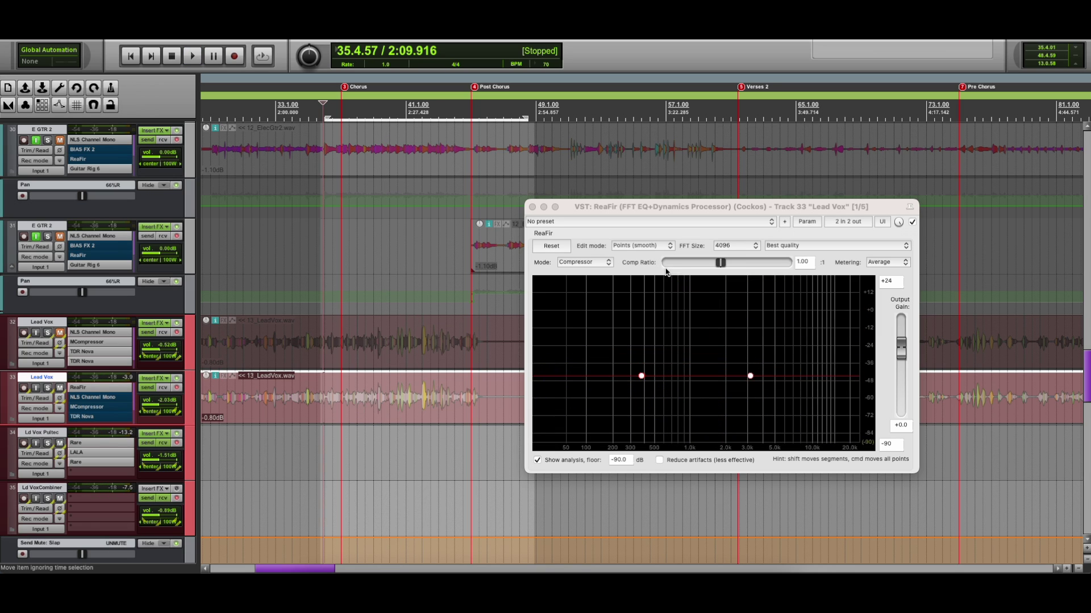
# Play from inside the Lead Vox item and raise ReaFir's Comp Ratio from 1.00 to 1.22
pyautogui.click(723, 265)
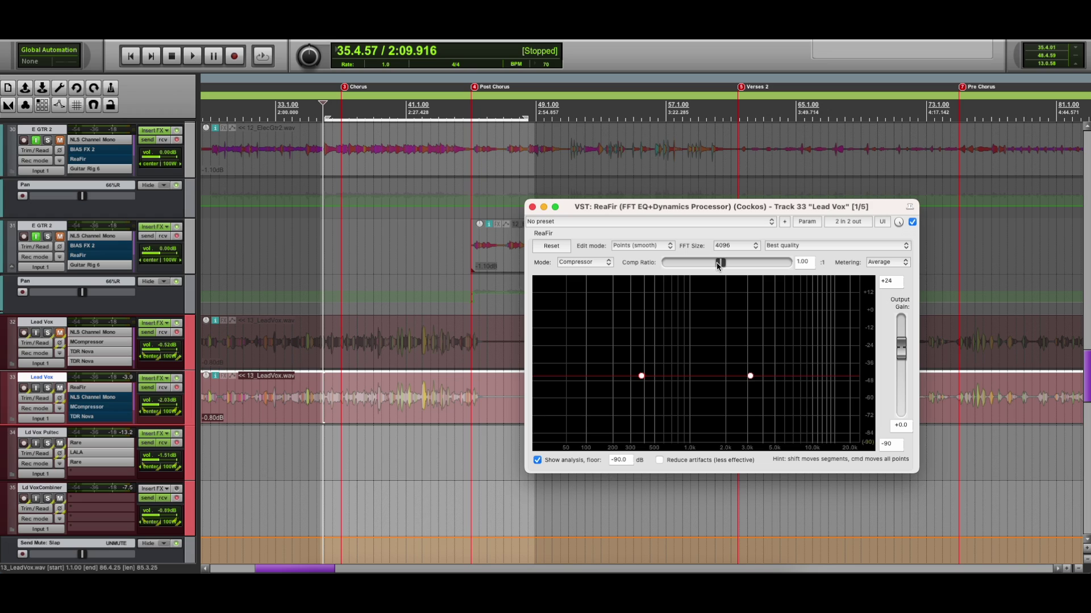
pyautogui.click(322, 411)
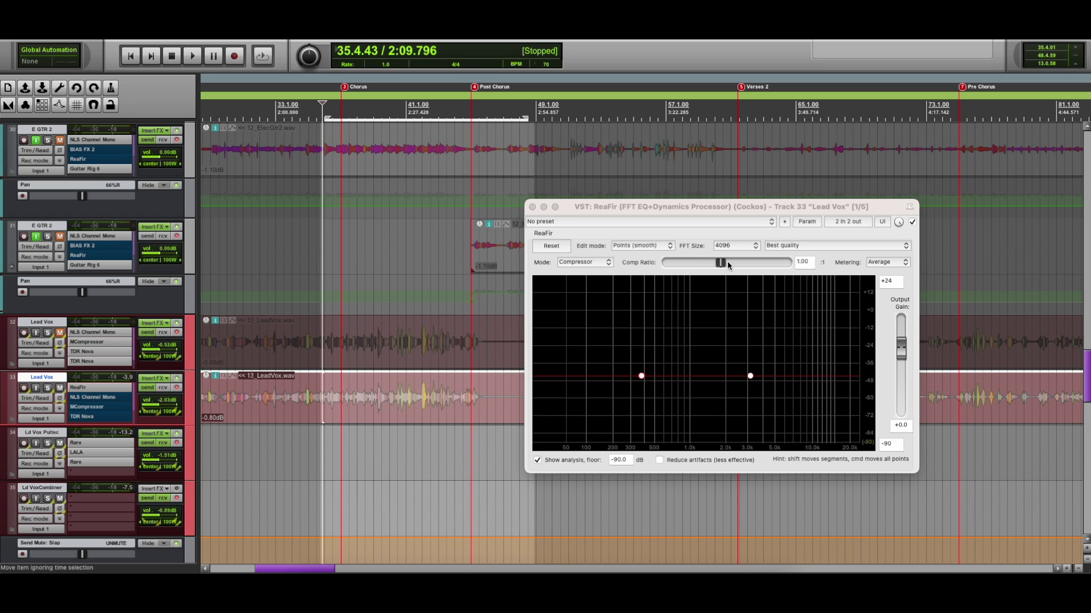
pyautogui.press('space')
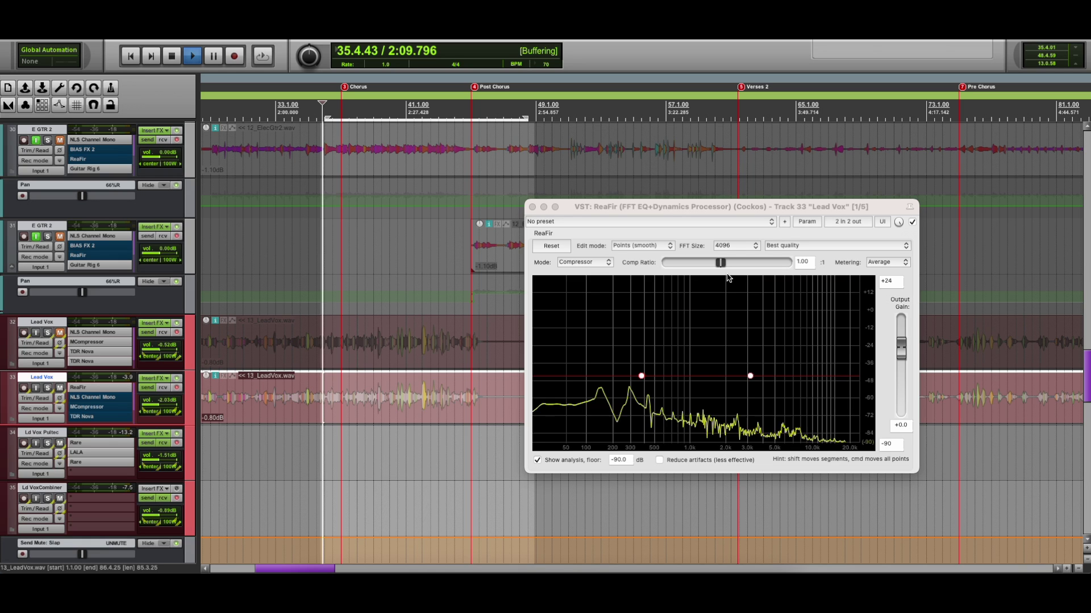
pyautogui.click(723, 264)
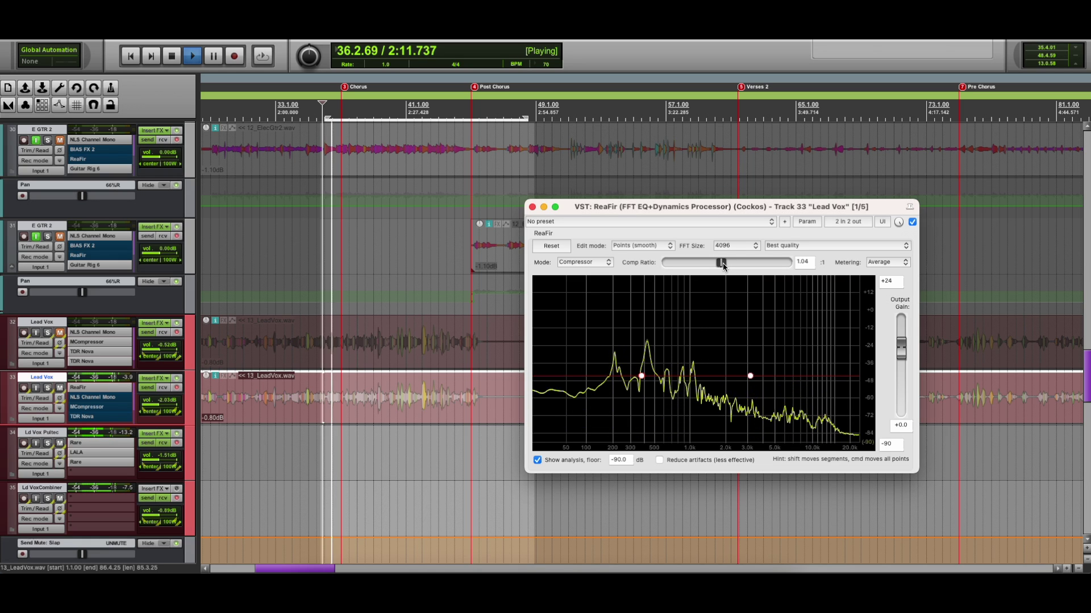
pyautogui.moveTo(723, 266); pyautogui.dragTo(724, 278)
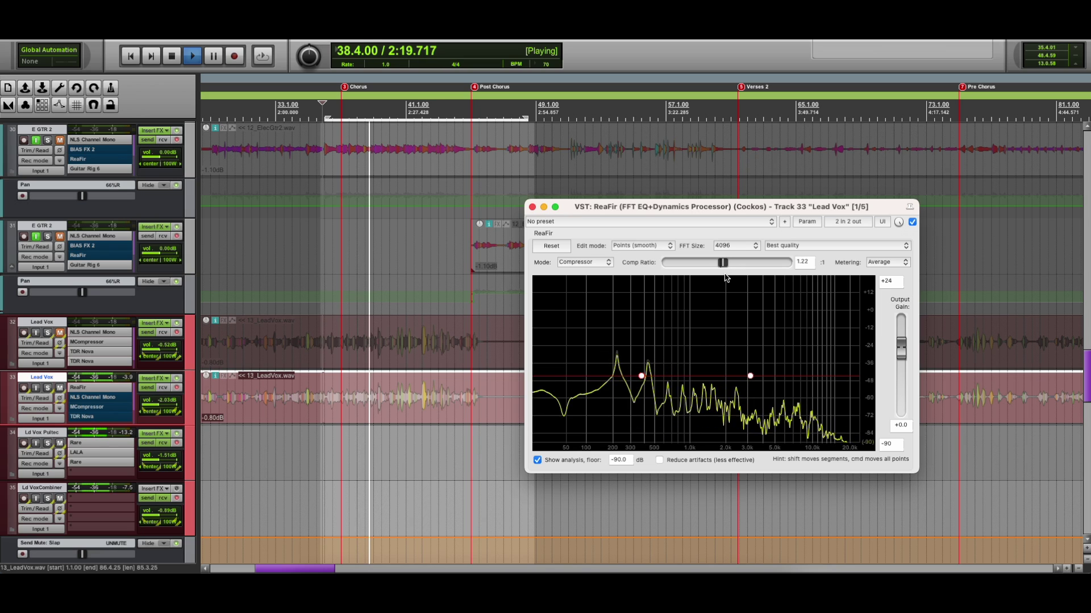
pyautogui.press('space')
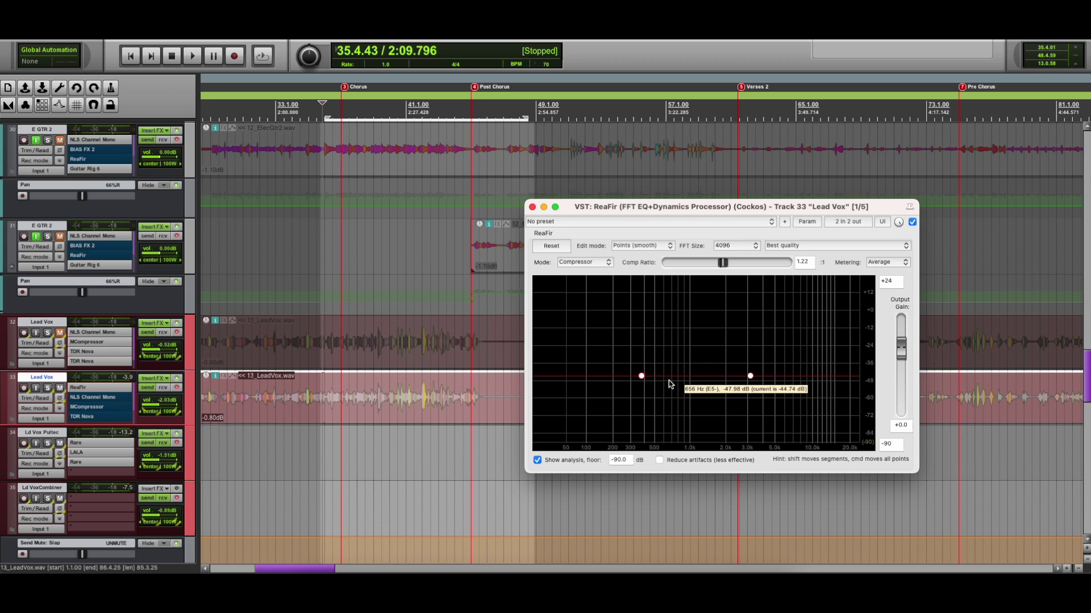
# Raise the threshold line slightly and add a point near 2 kHz set to about -39 dB
pyautogui.moveTo(783, 211); pyautogui.dragTo(785, 206)
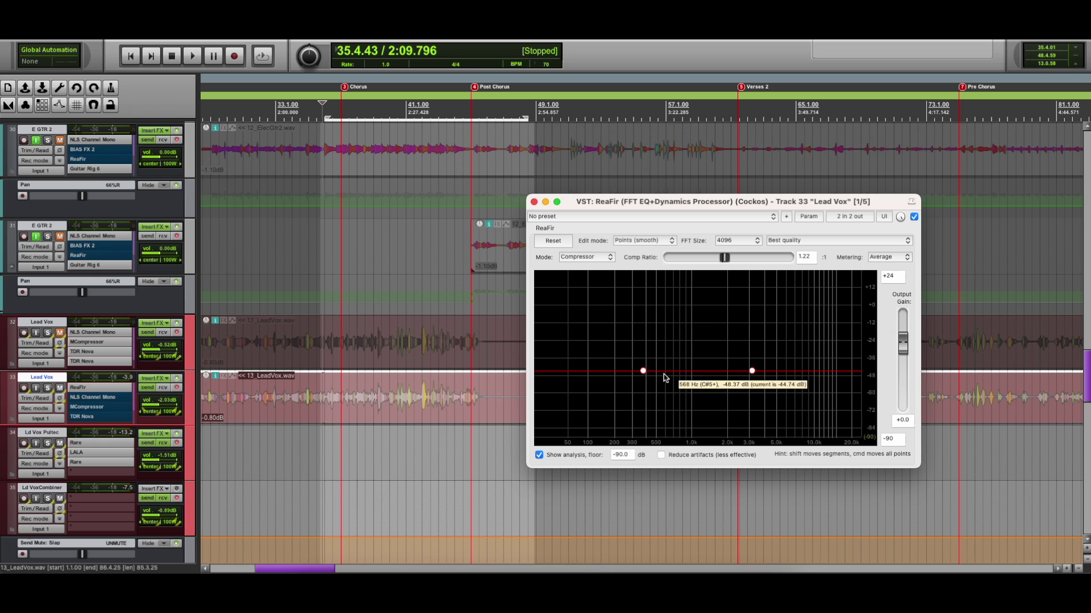
pyautogui.moveTo(640, 373); pyautogui.dragTo(640, 371)
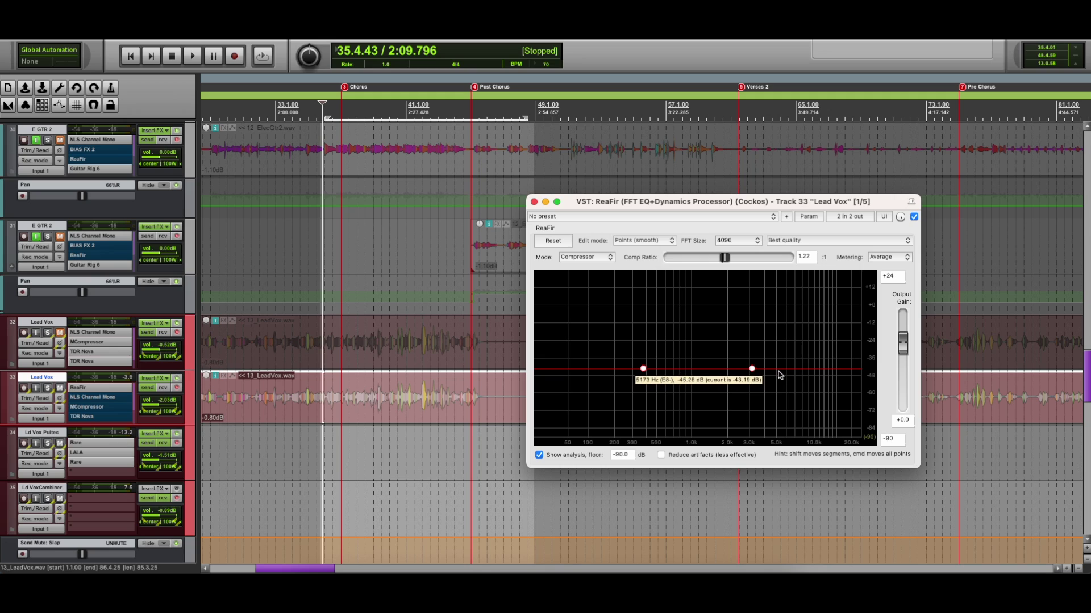
pyautogui.moveTo(779, 375); pyautogui.dragTo(781, 366)
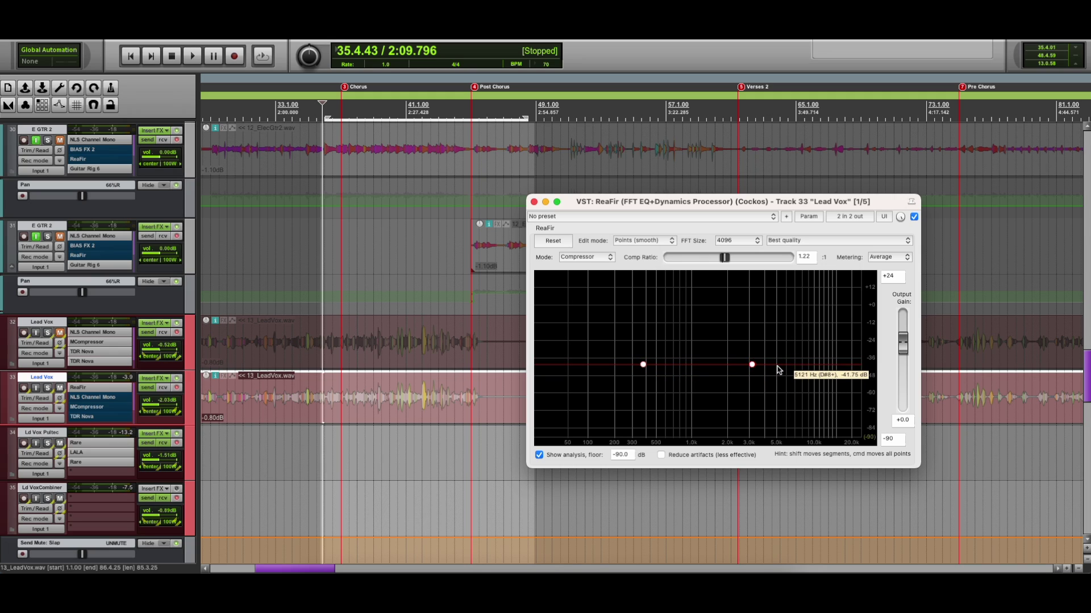
pyautogui.click(729, 366)
pyautogui.moveTo(730, 366); pyautogui.dragTo(729, 374)
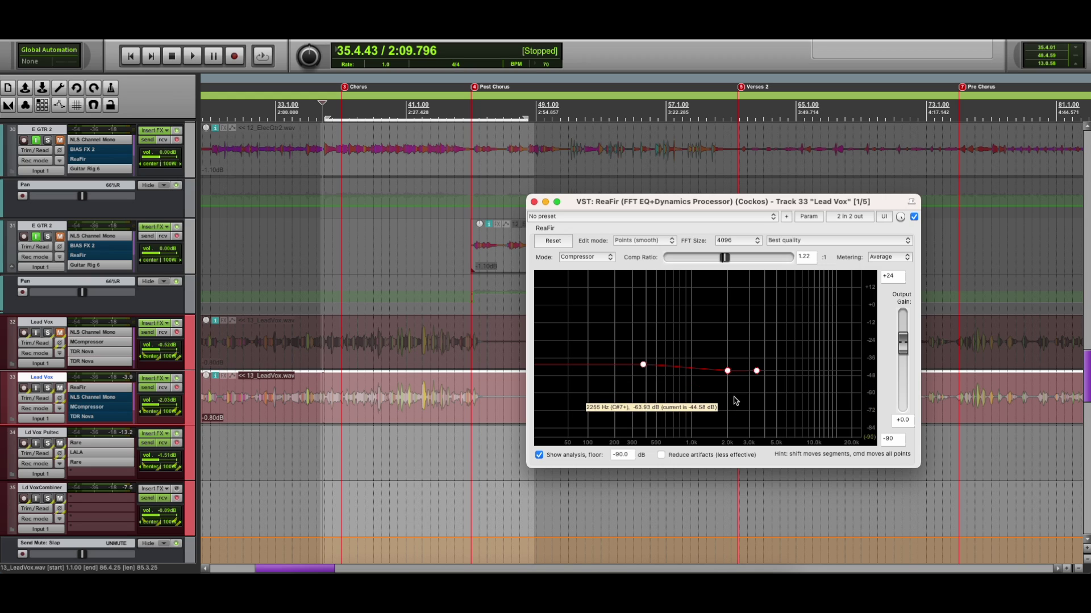
# While playing the Lead Vox, lower the 2 kHz threshold point to about -47 dB, then stop
pyautogui.click(321, 391)
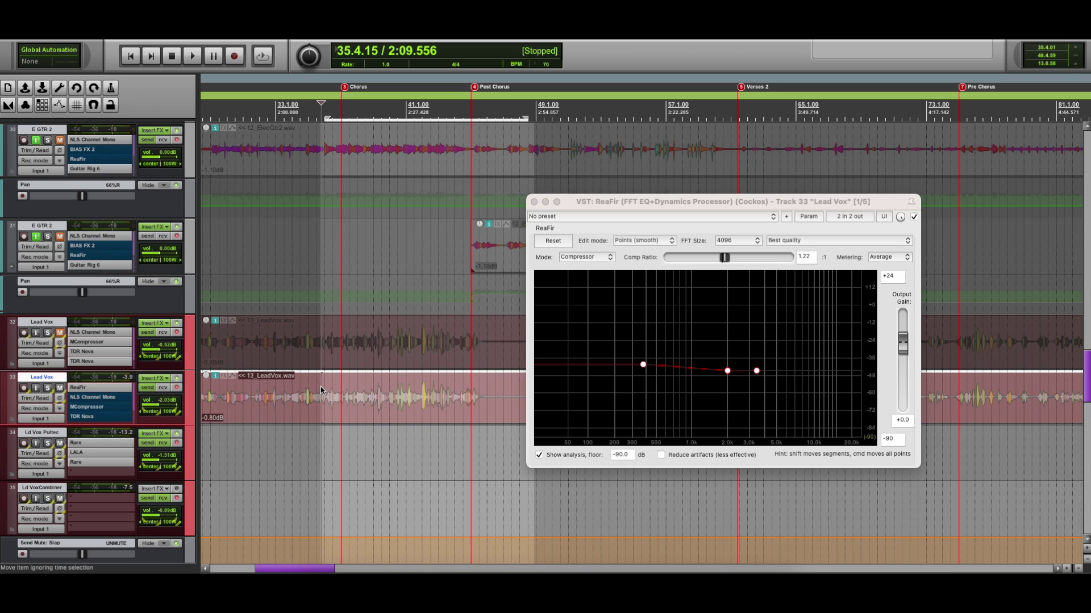
pyautogui.press('space')
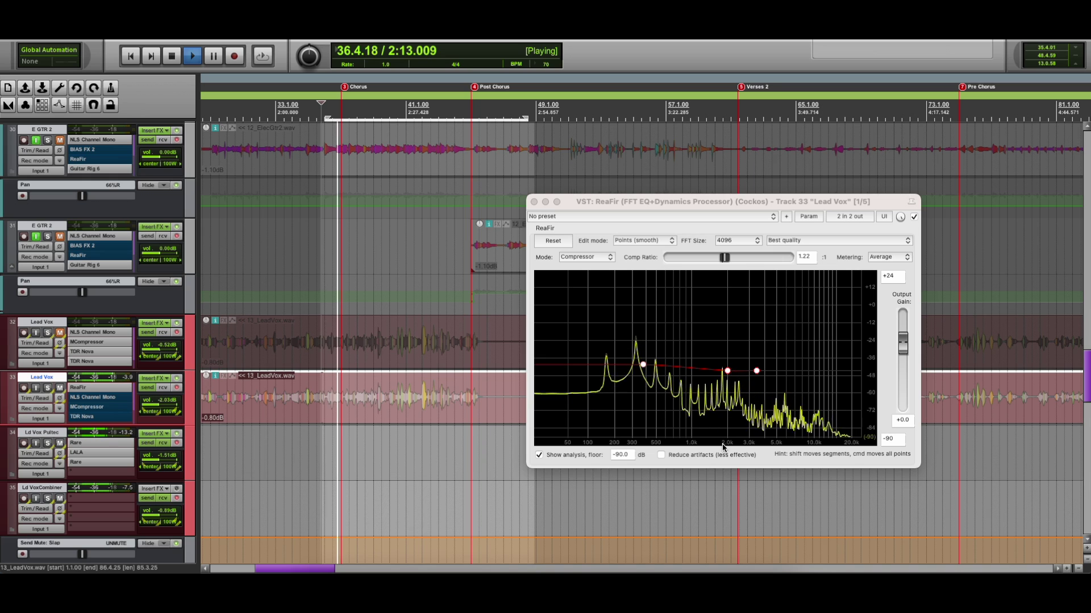
pyautogui.moveTo(727, 371); pyautogui.dragTo(760, 381)
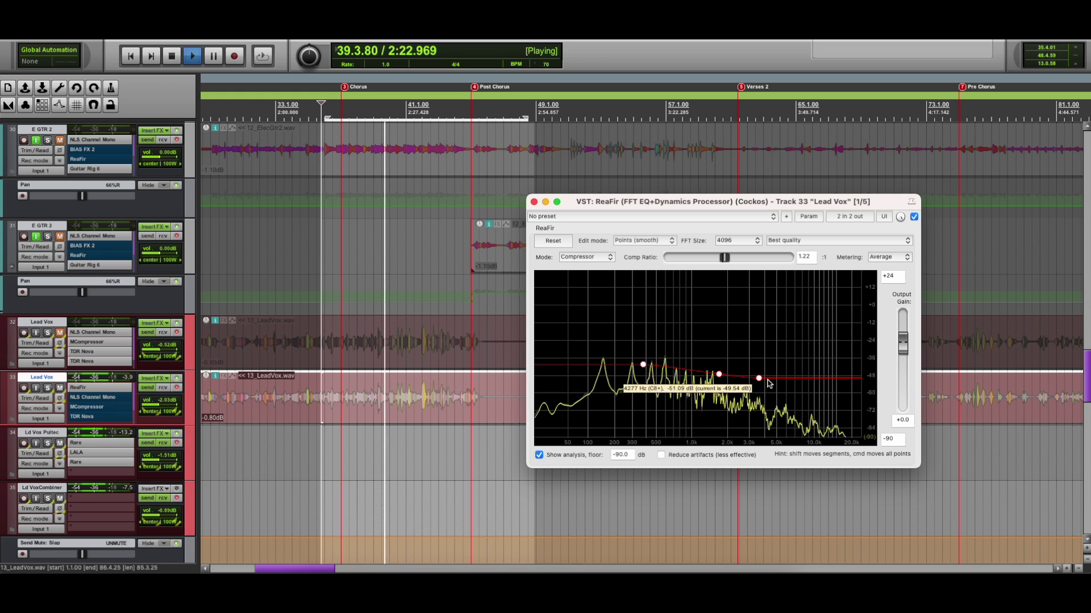
pyautogui.press('space')
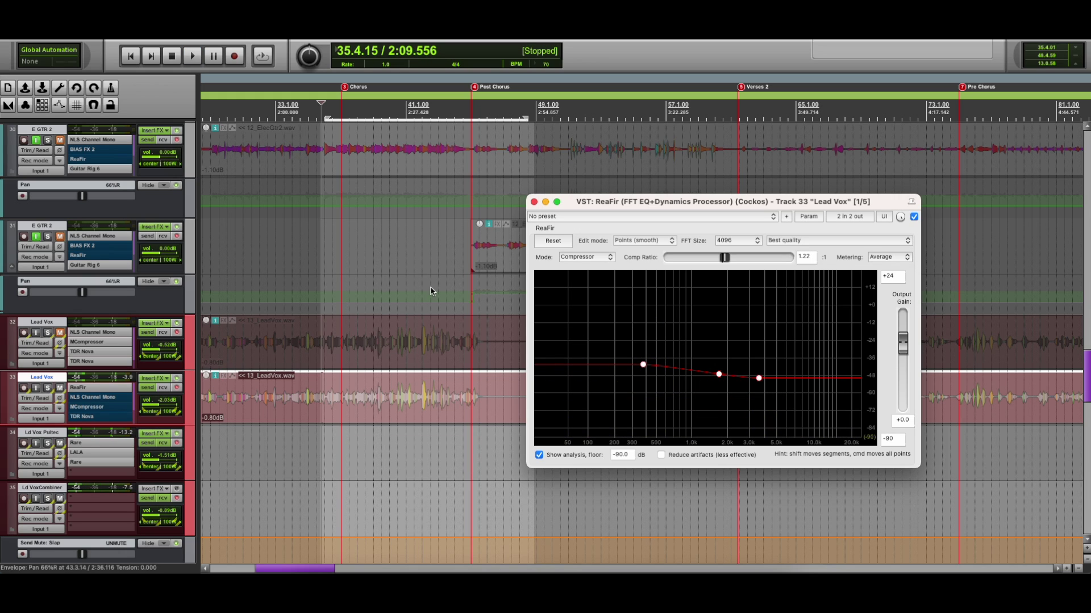
# Bypass ReaFir to hear the unprocessed vocal, then re-enable it
pyautogui.click(322, 405)
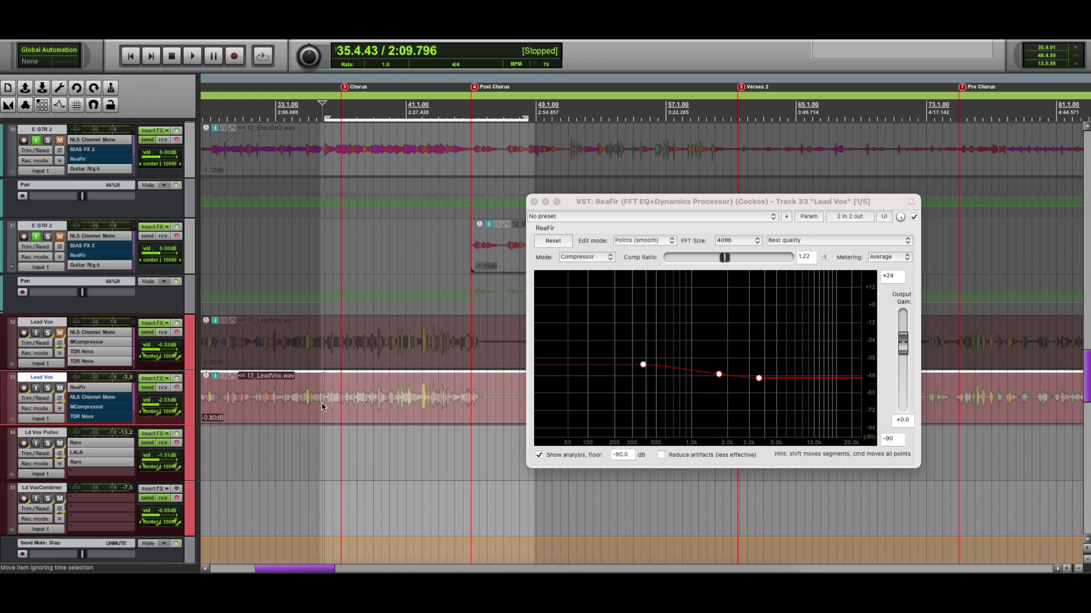
pyautogui.click(914, 217)
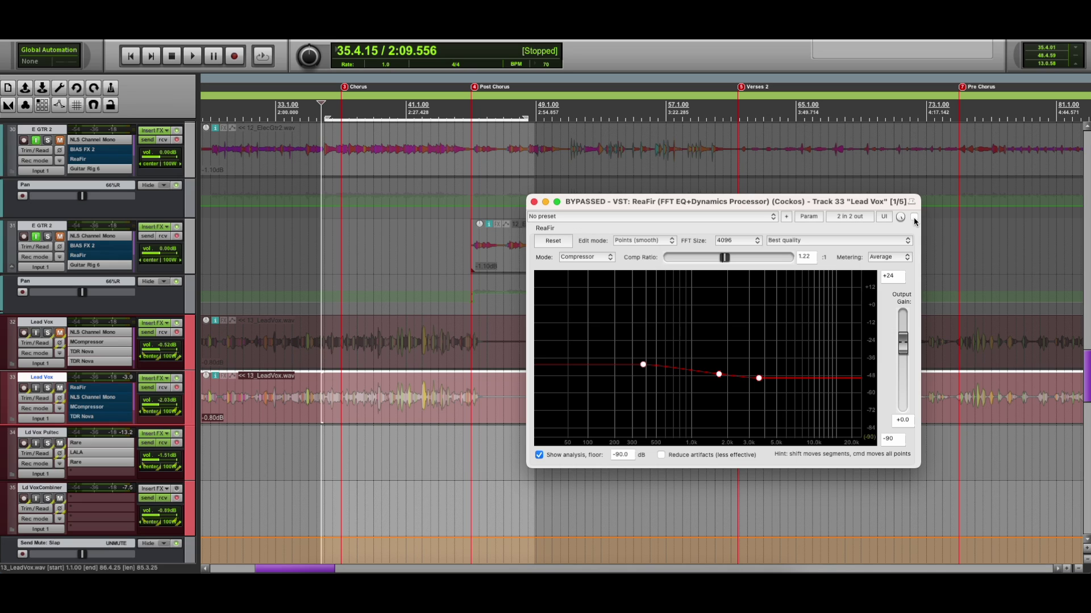
pyautogui.press('space')
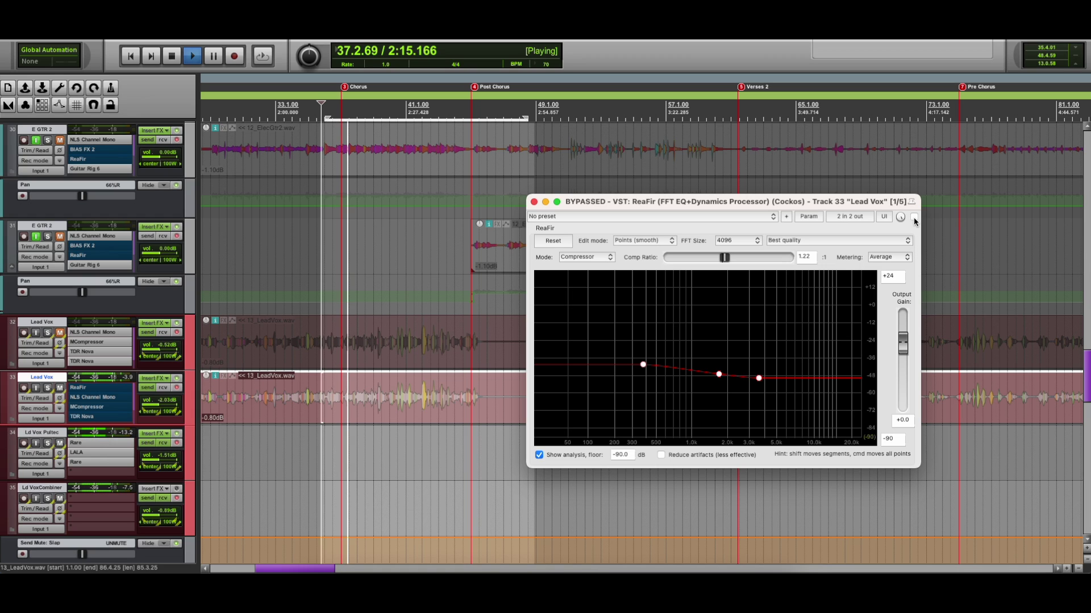
pyautogui.click(914, 218)
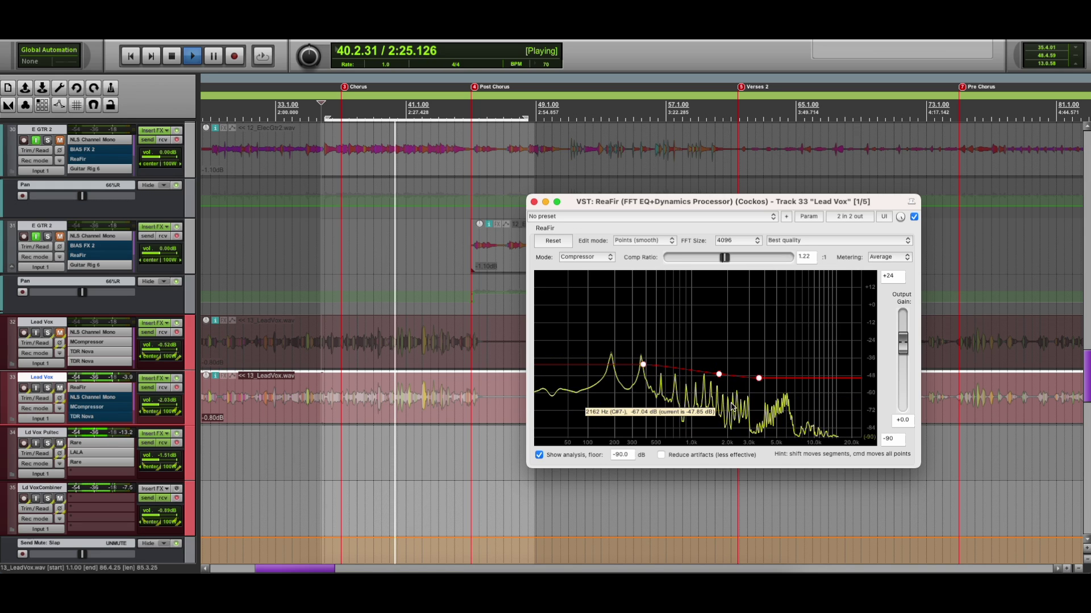
# Stop Lead Vox playback and move the ReaFir window to inspect the 1.9 kHz and 3.7 kHz dips
pyautogui.press('space')
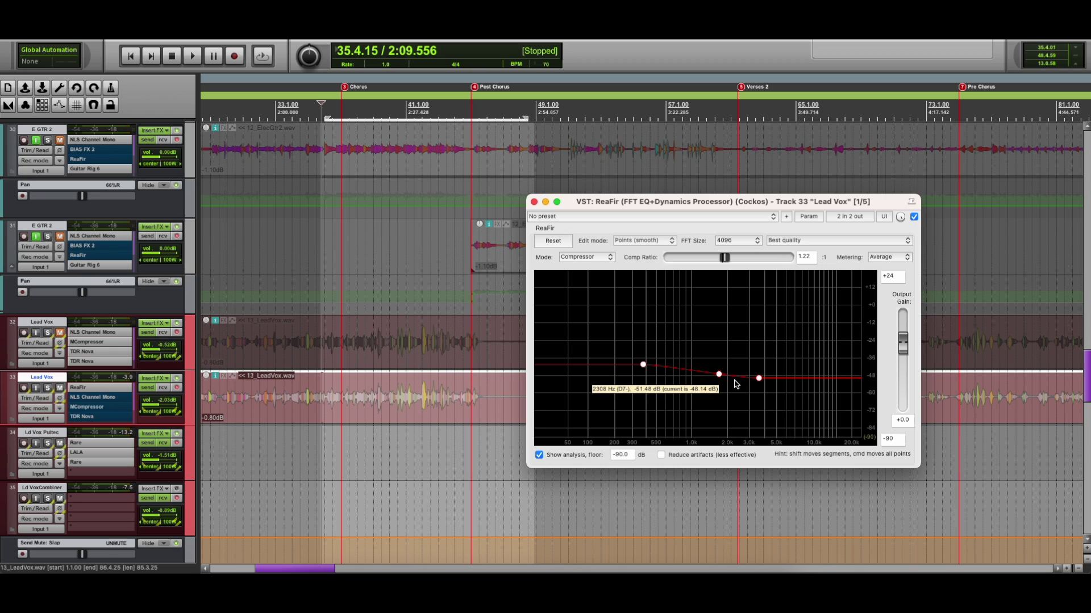
pyautogui.moveTo(758, 205); pyautogui.dragTo(772, 186)
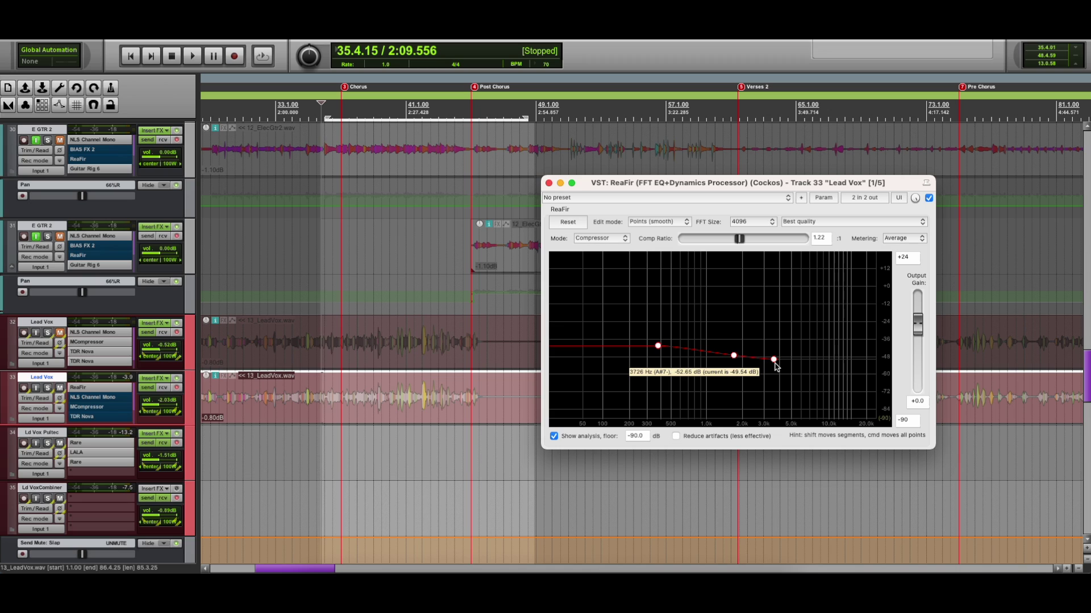
pyautogui.moveTo(687, 187); pyautogui.dragTo(680, 214)
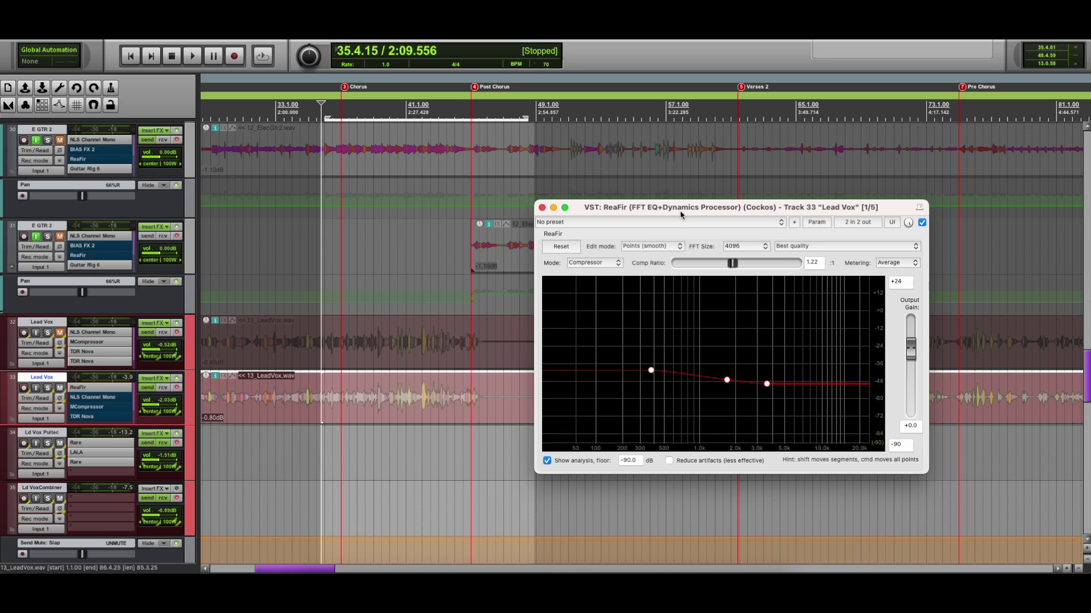
pyautogui.moveTo(680, 212); pyautogui.dragTo(681, 219)
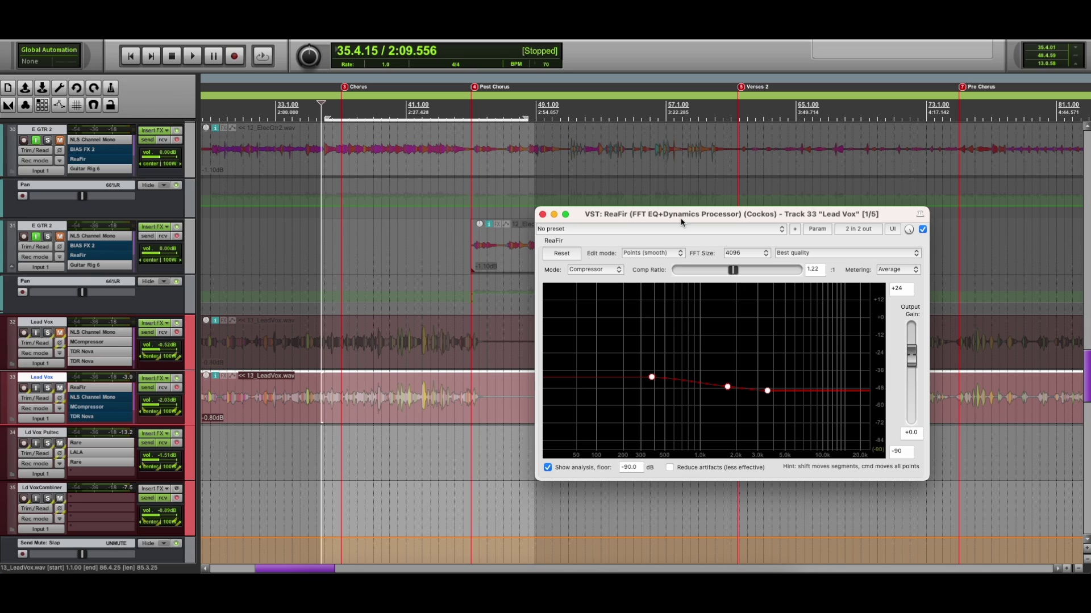
pyautogui.moveTo(681, 222); pyautogui.dragTo(704, 220)
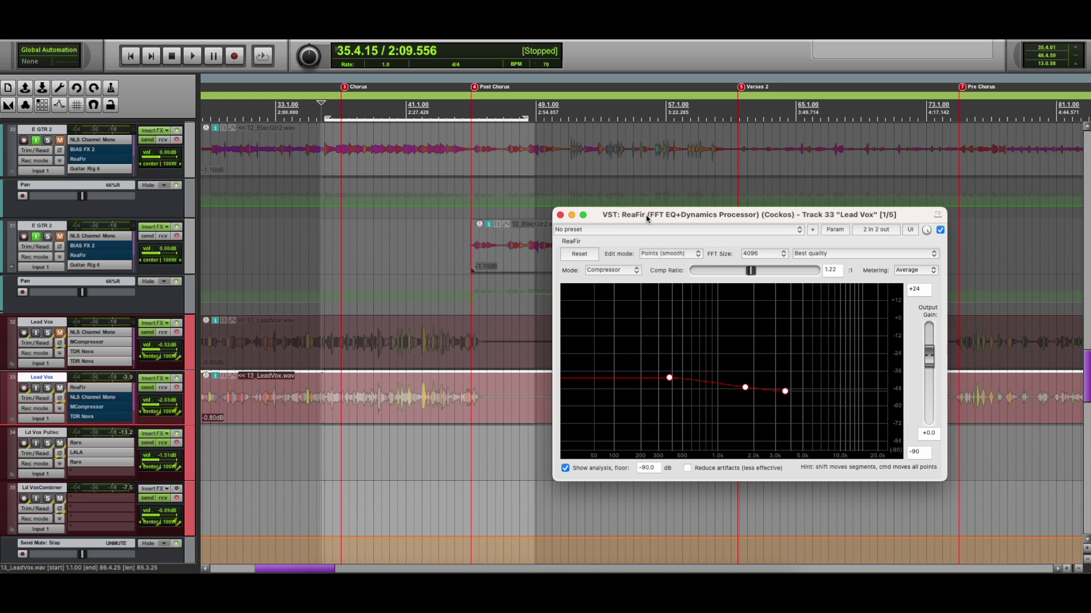
pyautogui.moveTo(647, 219); pyautogui.dragTo(630, 226)
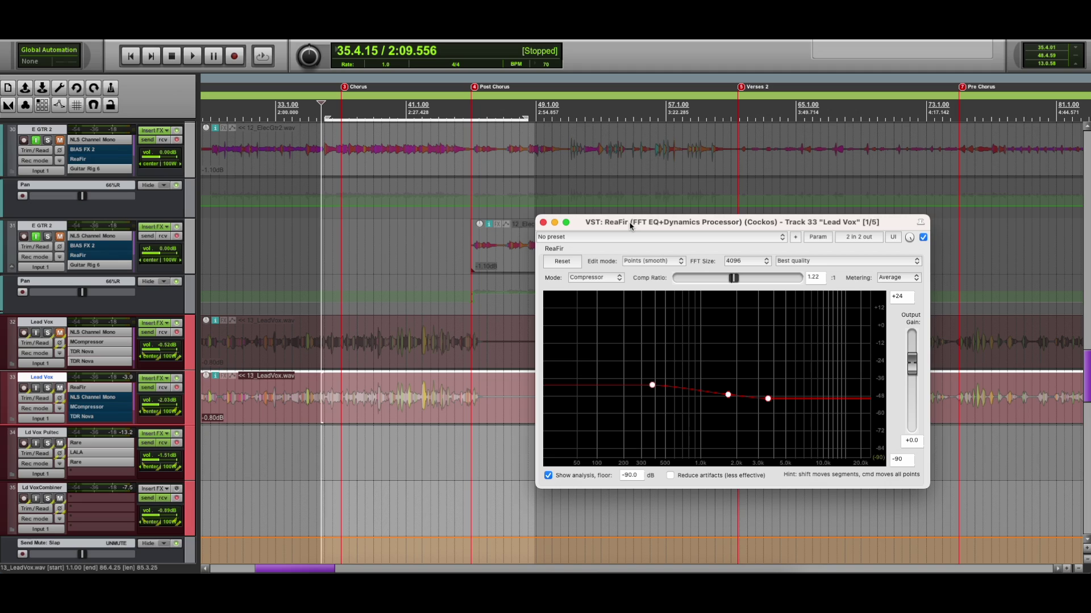